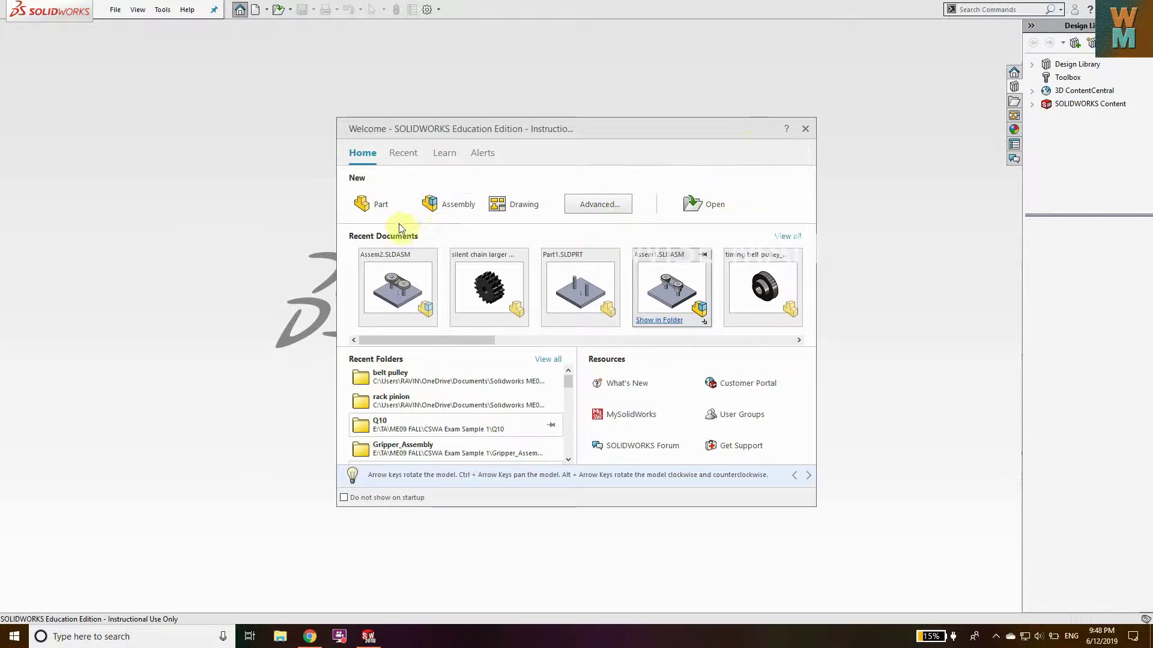
# Create a new part document, continuing with a blank template.
pyautogui.click(389, 210)
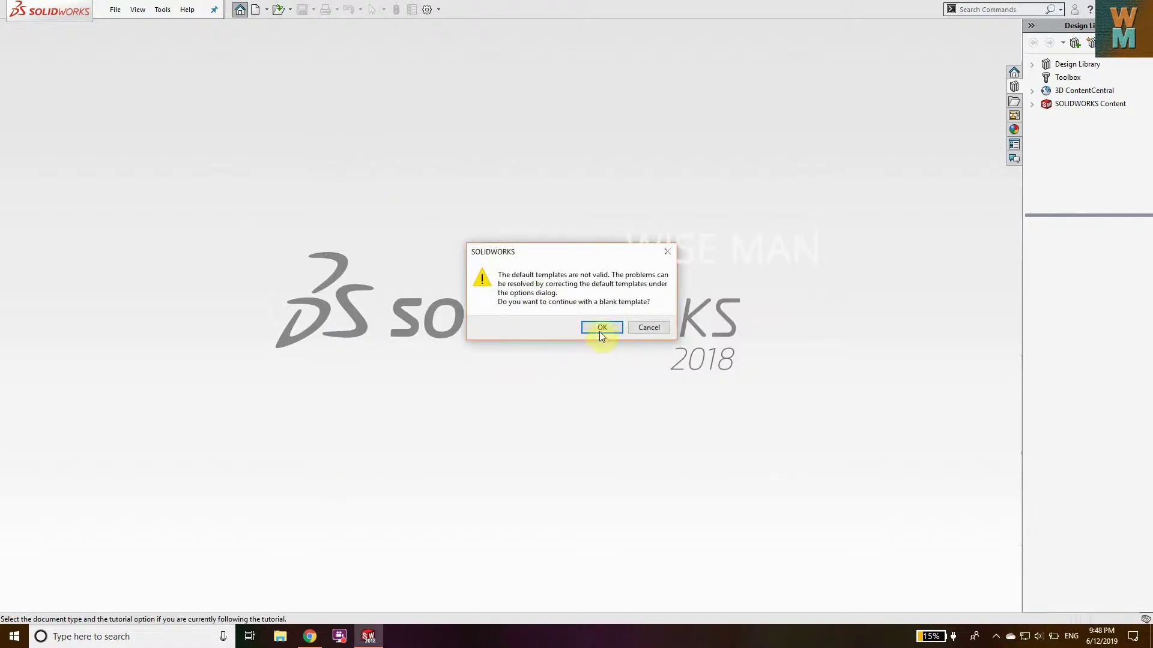
pyautogui.click(601, 331)
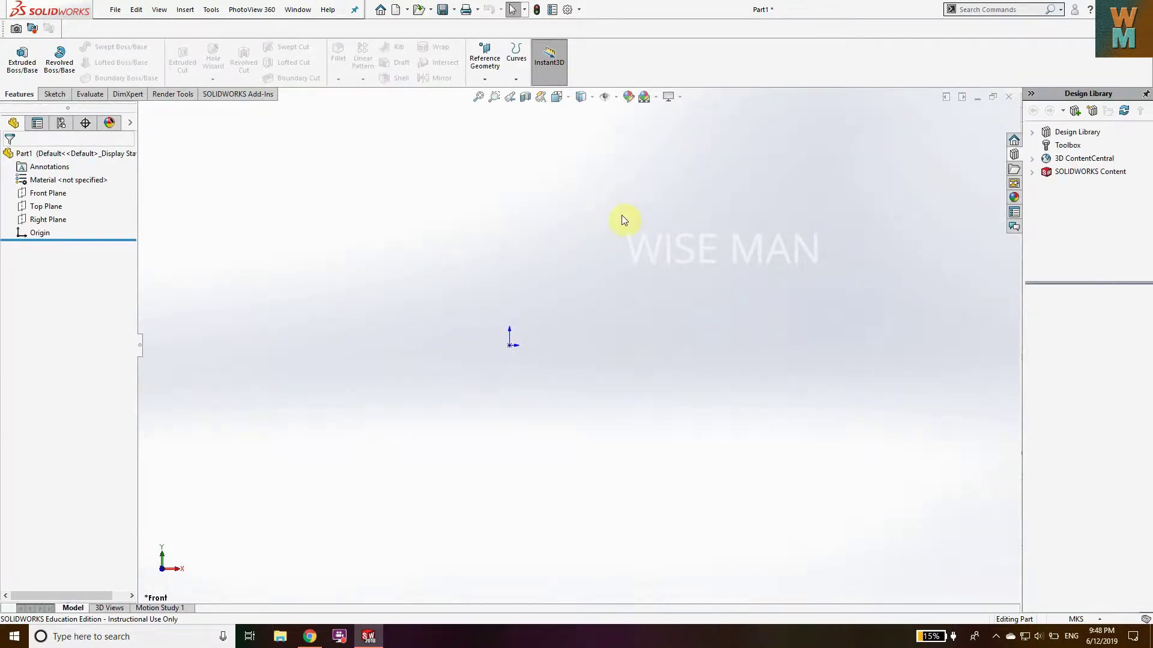
pyautogui.click(53, 94)
pyautogui.click(48, 60)
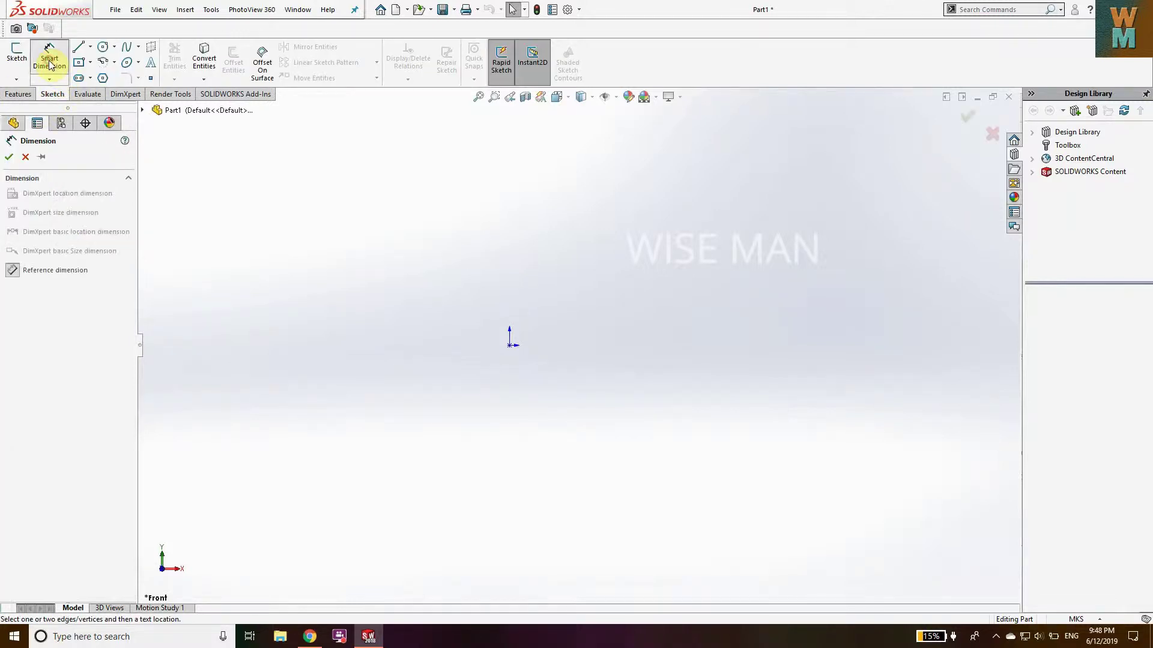
pyautogui.click(9, 57)
pyautogui.click(363, 278)
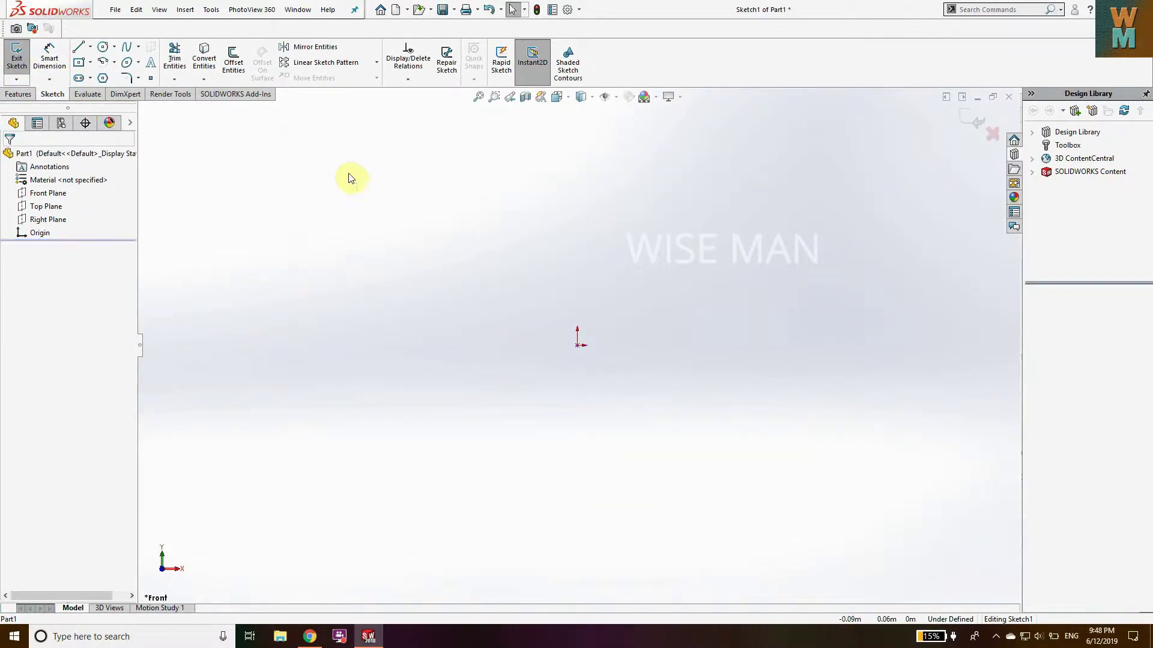
# Set the part's unit system to IPS (inch, pound, second).
pyautogui.click(1074, 618)
pyautogui.click(1063, 580)
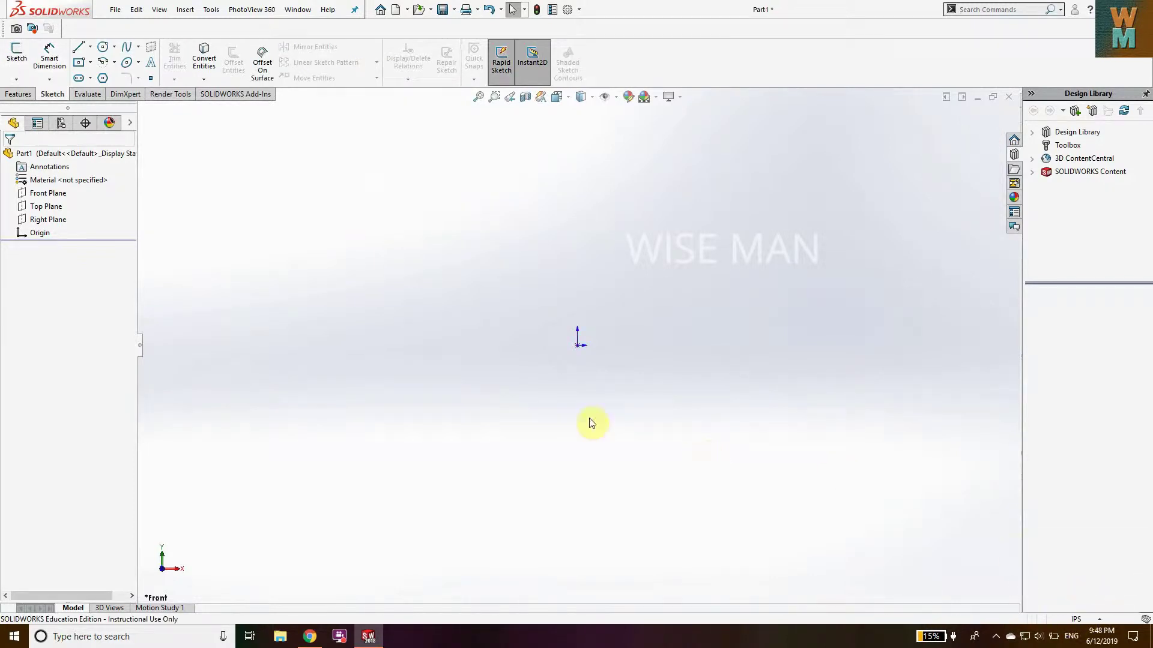
# Sketch a center rectangle about 6.98 by 4.35 in on the Top Plane, centred on the origin.
pyautogui.click(91, 62)
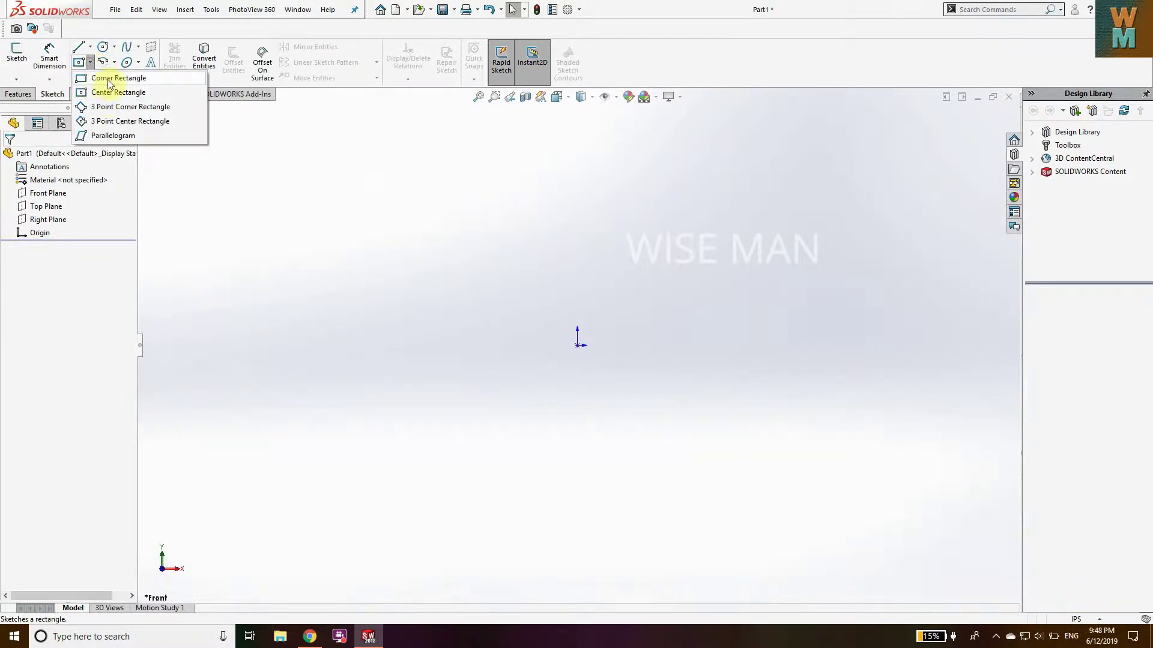
pyautogui.click(110, 88)
pyautogui.click(560, 328)
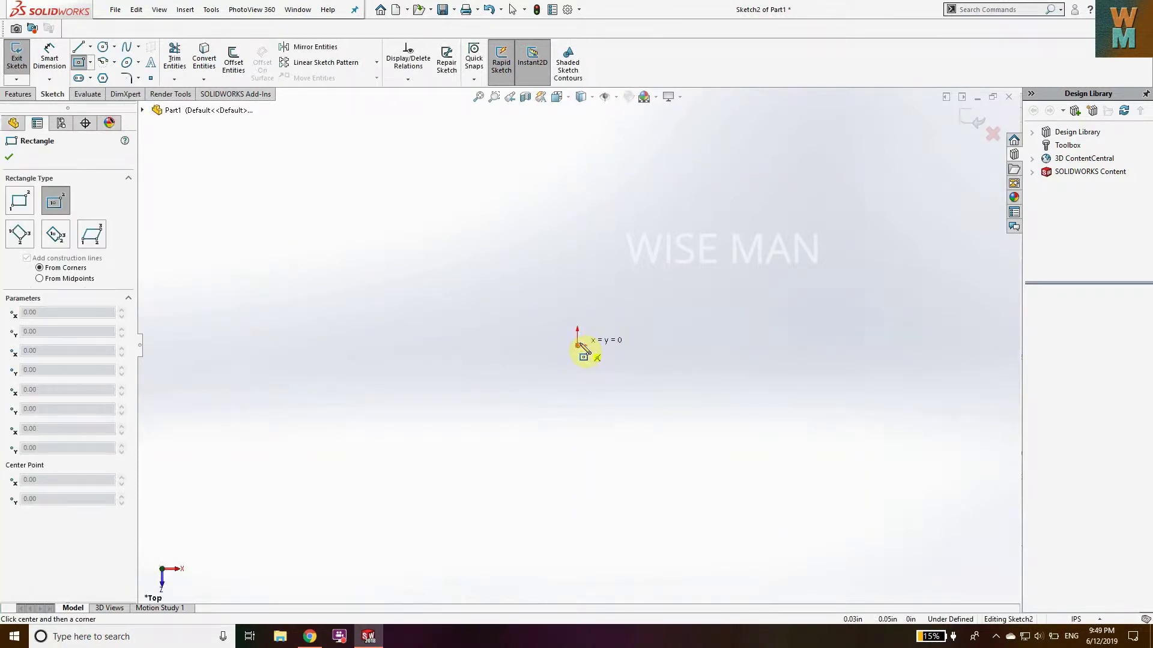
pyautogui.click(576, 346)
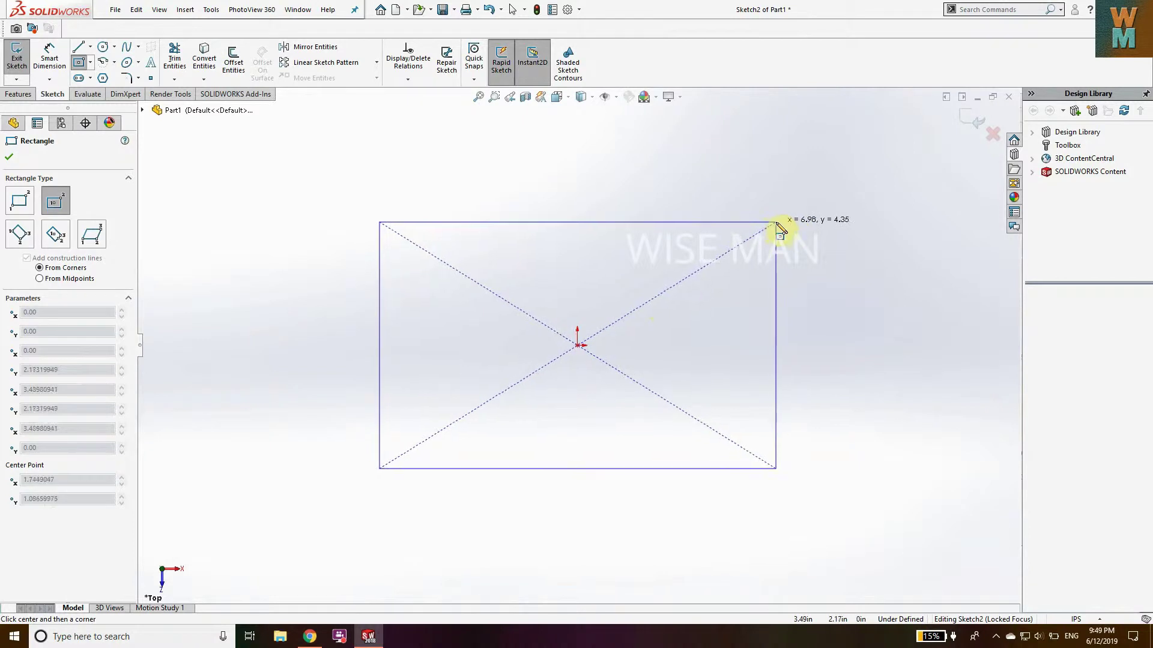
pyautogui.click(777, 222)
# Dimension the rectangle to 5 in high and 15 in wide.
pyautogui.click(49, 58)
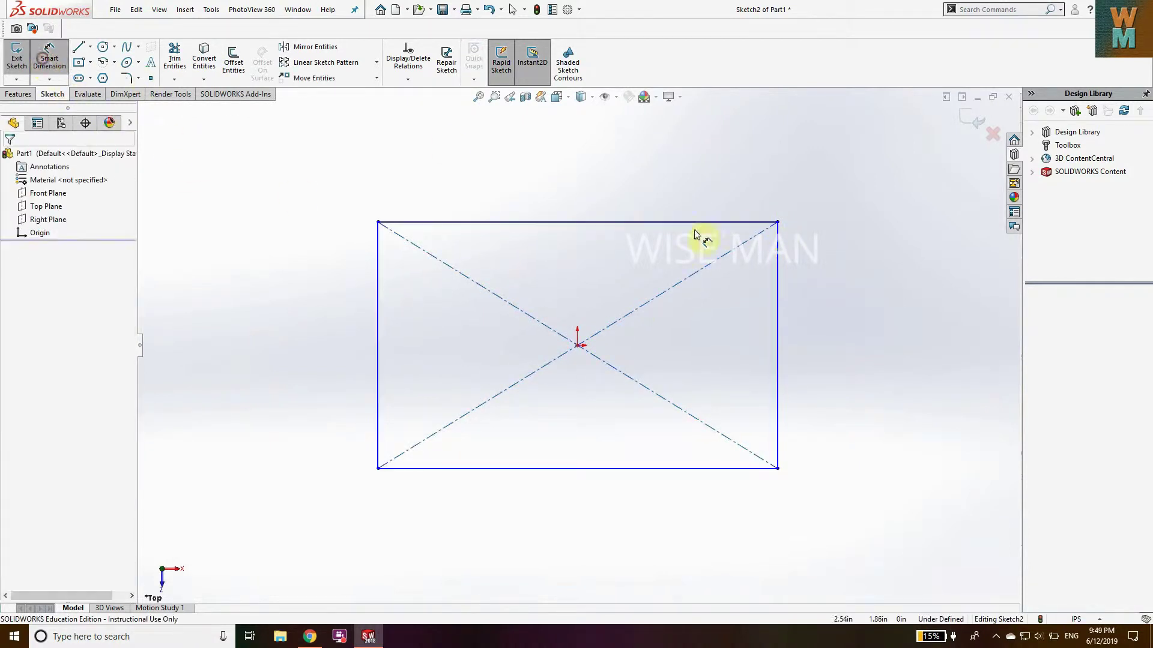
pyautogui.click(777, 309)
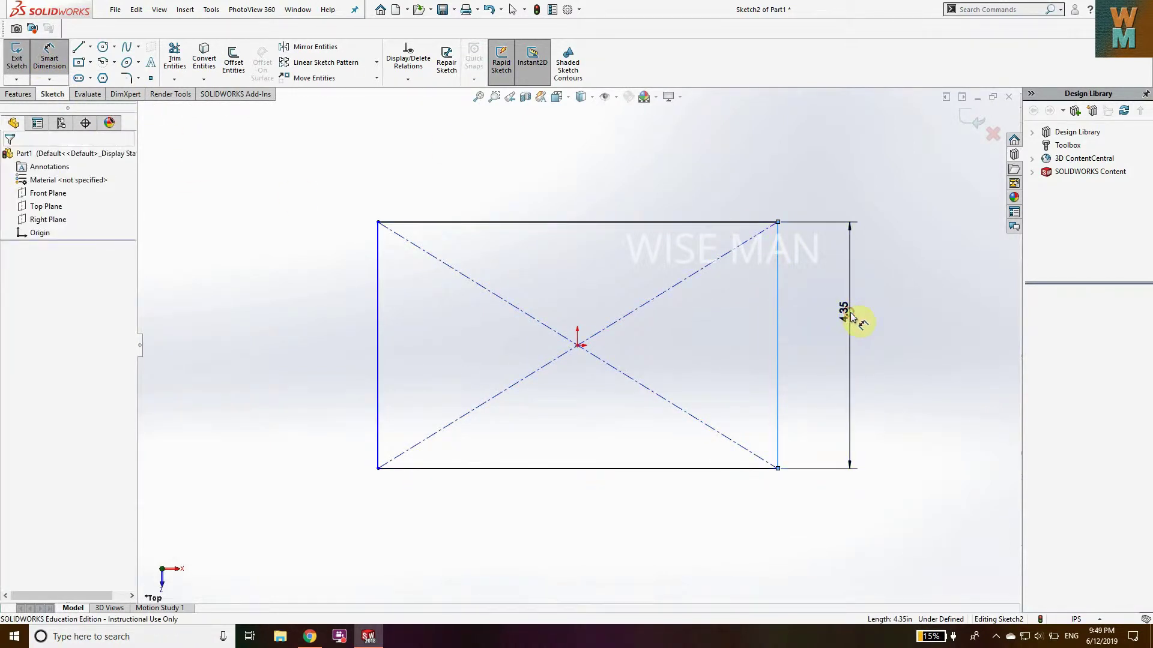
pyautogui.click(851, 313)
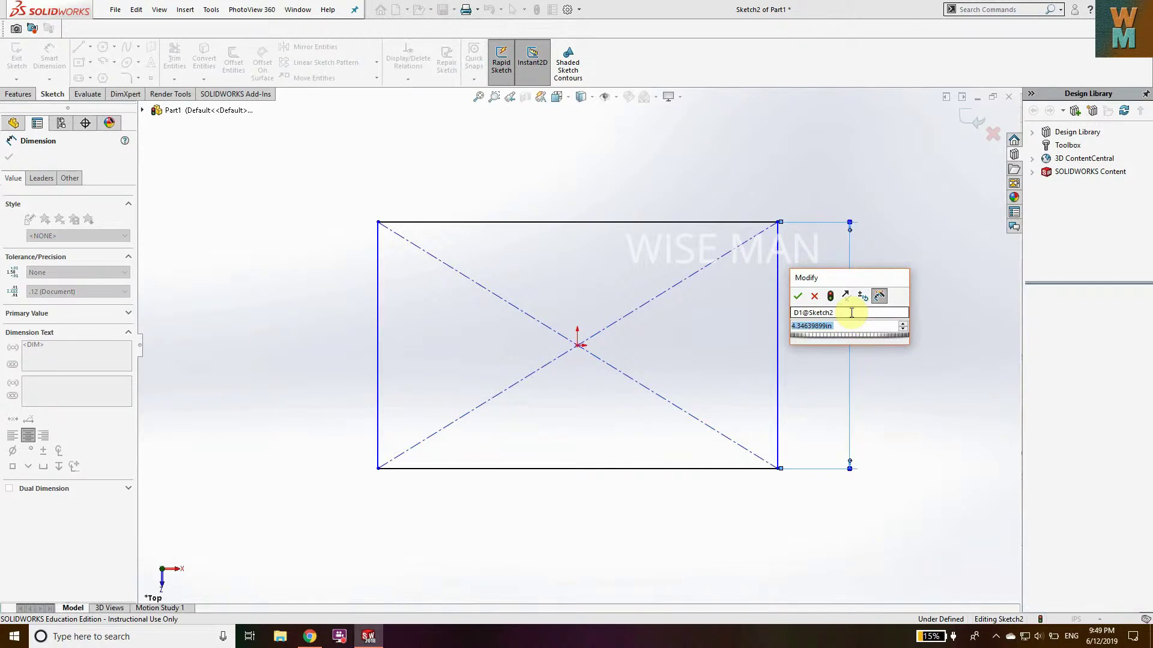
pyautogui.write('5')
pyautogui.press('Return')
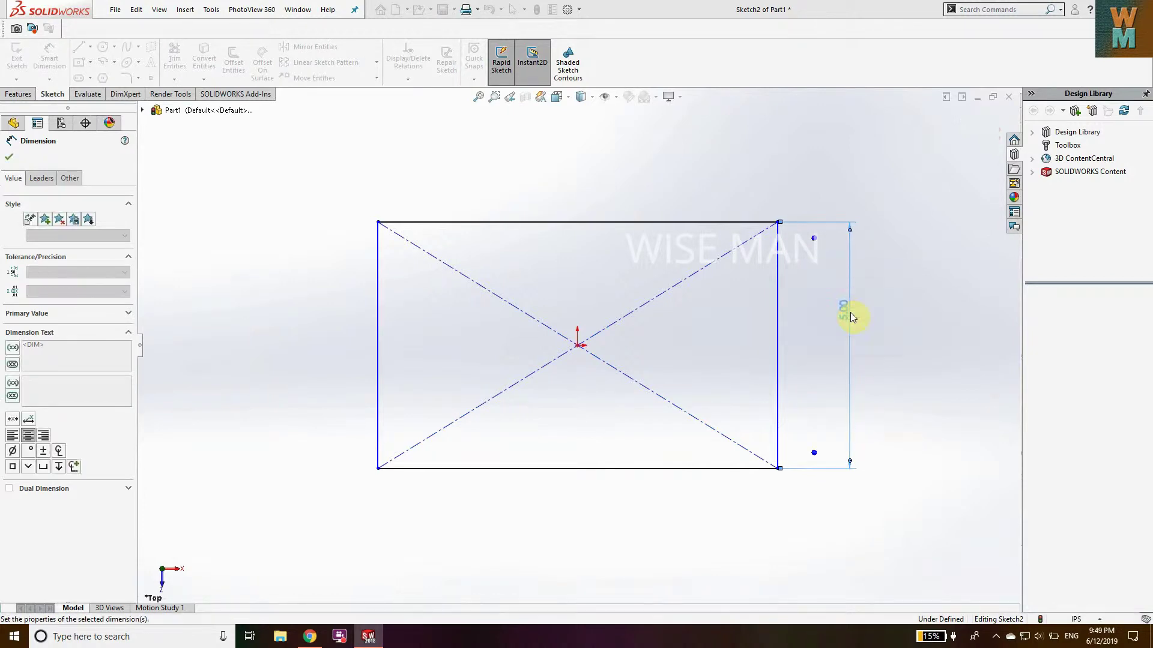
pyautogui.click(612, 223)
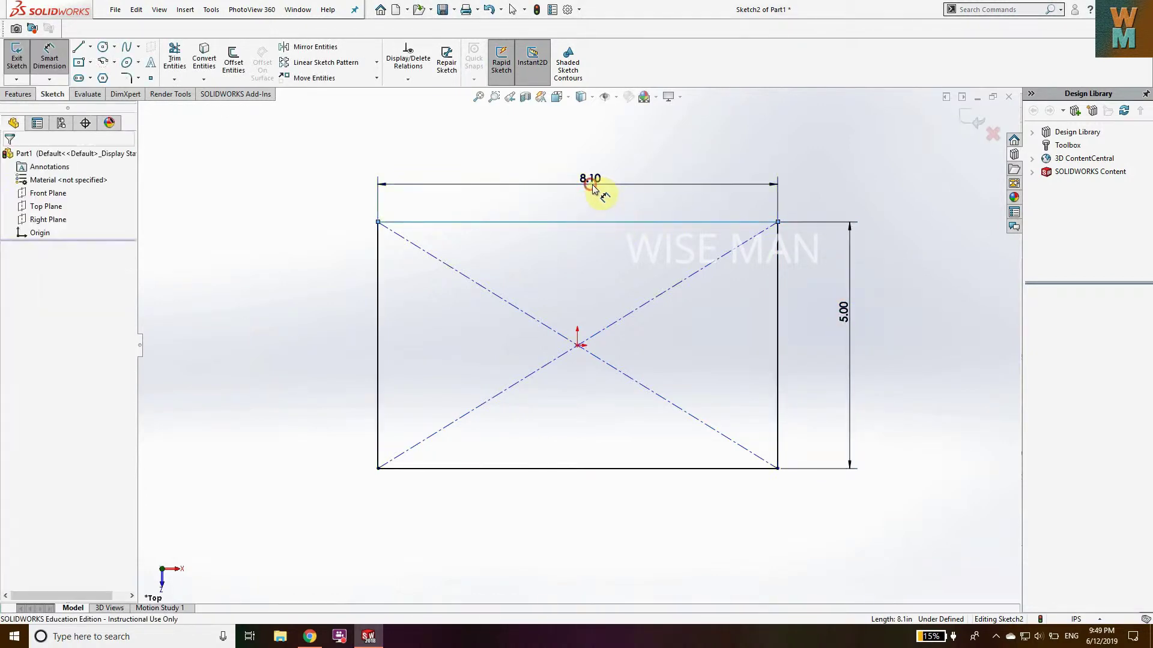
pyautogui.click(594, 184)
pyautogui.write('15')
pyautogui.press('Return')
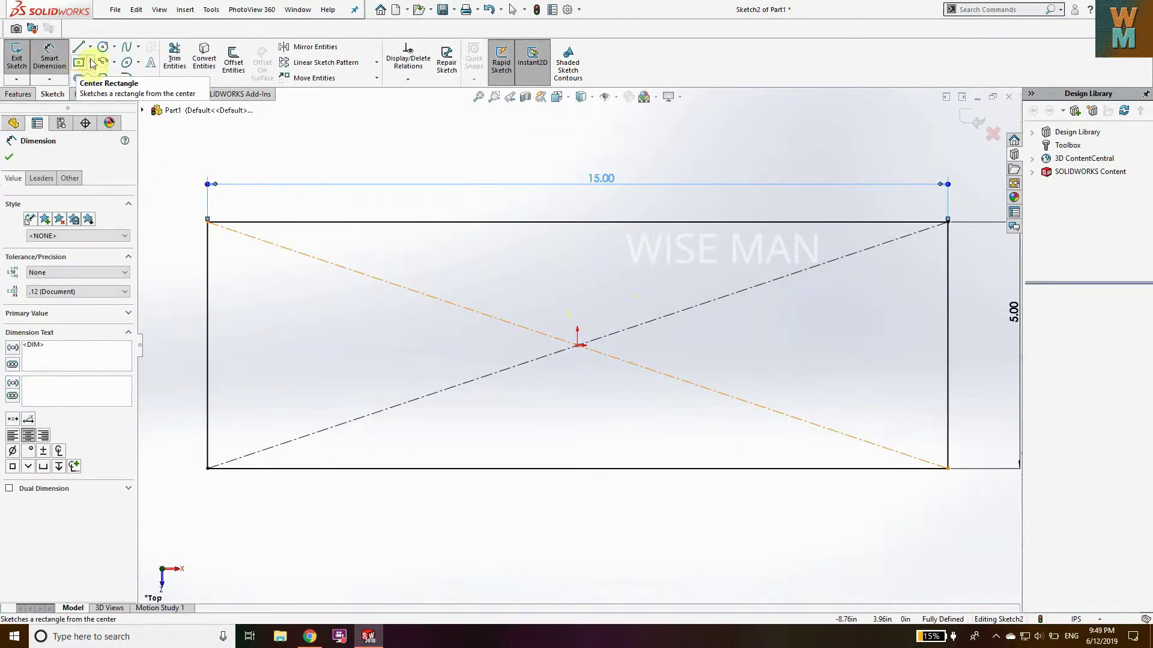
# Extrude the rectangle as a blind boss 1 in deep.
pyautogui.click(20, 95)
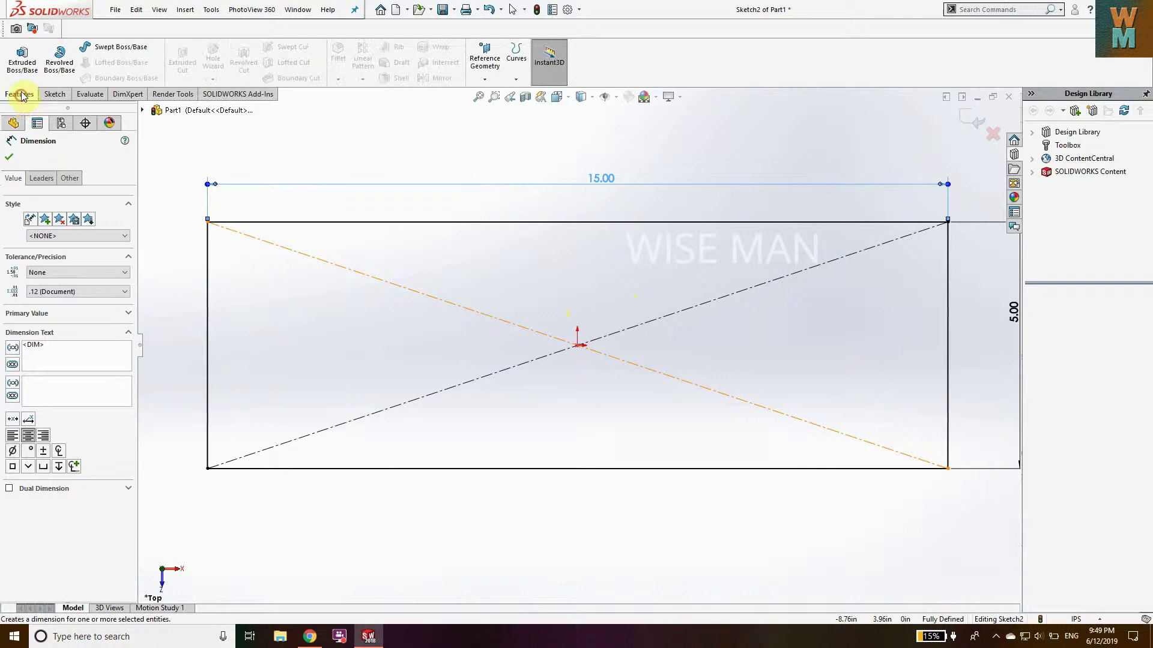
pyautogui.click(22, 59)
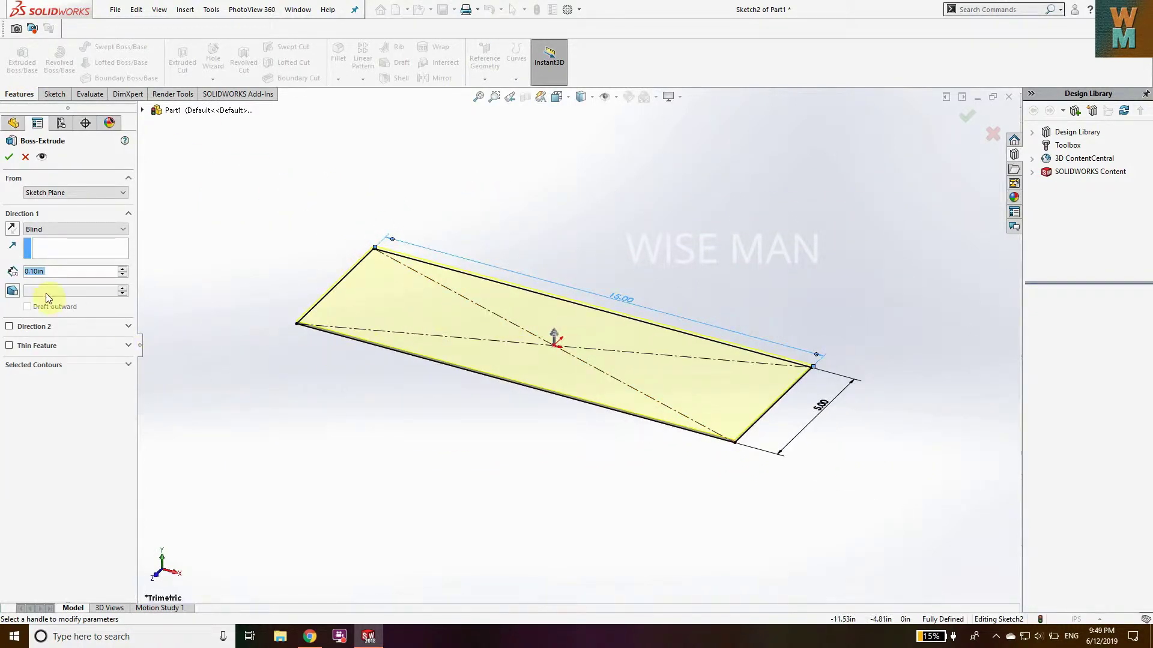
pyautogui.write('1')
pyautogui.press('Return')
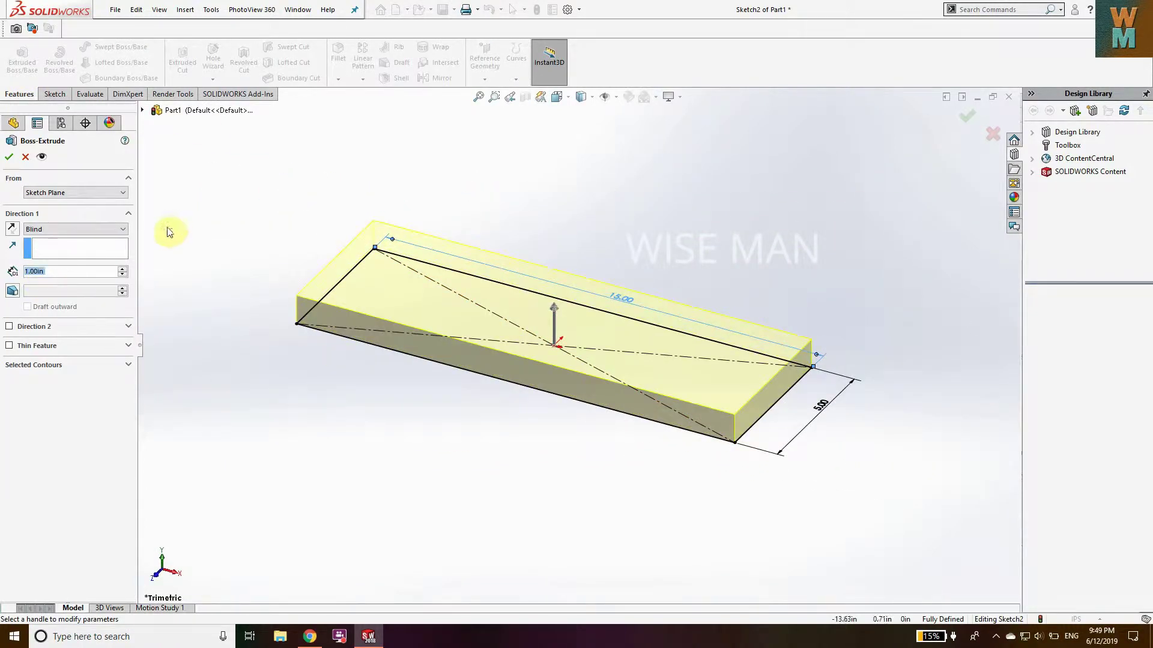
pyautogui.click(8, 160)
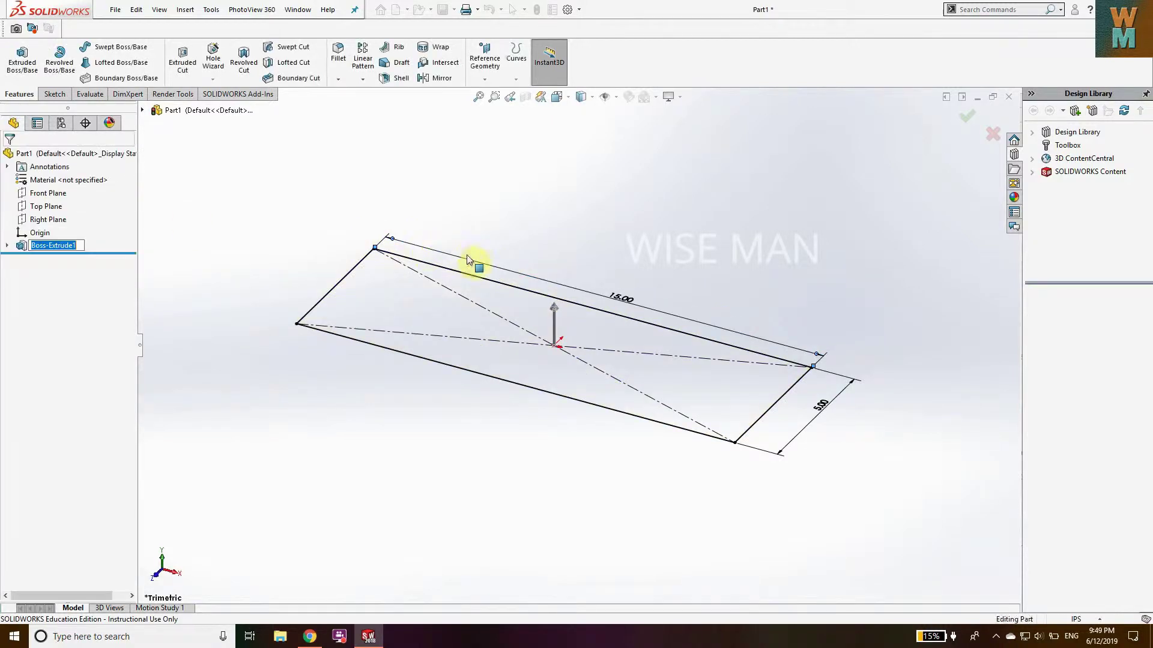
# View the plate's top face straight on and return to the previous view.
pyautogui.rightClick(635, 347)
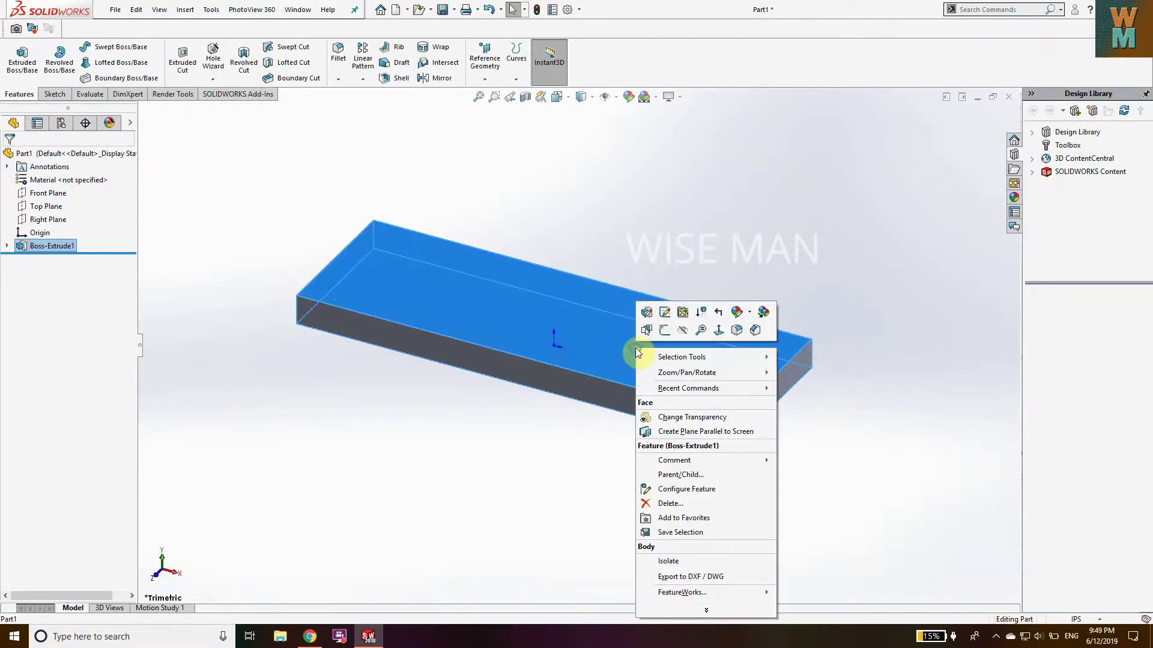
pyautogui.click(718, 332)
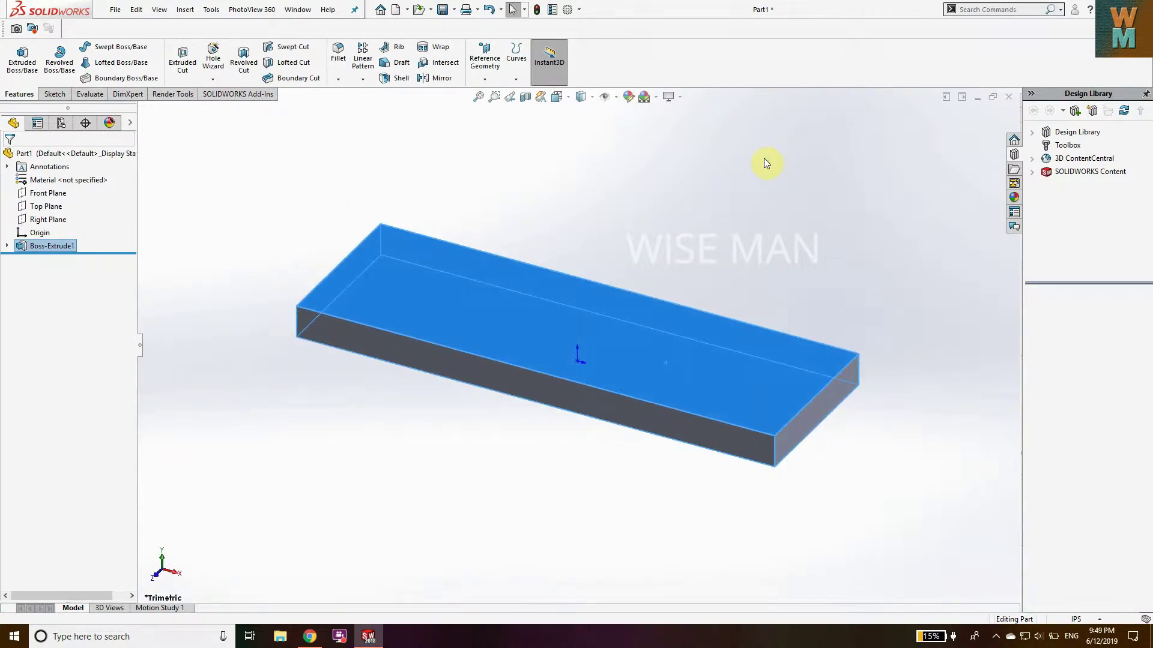
pyautogui.rightClick(672, 342)
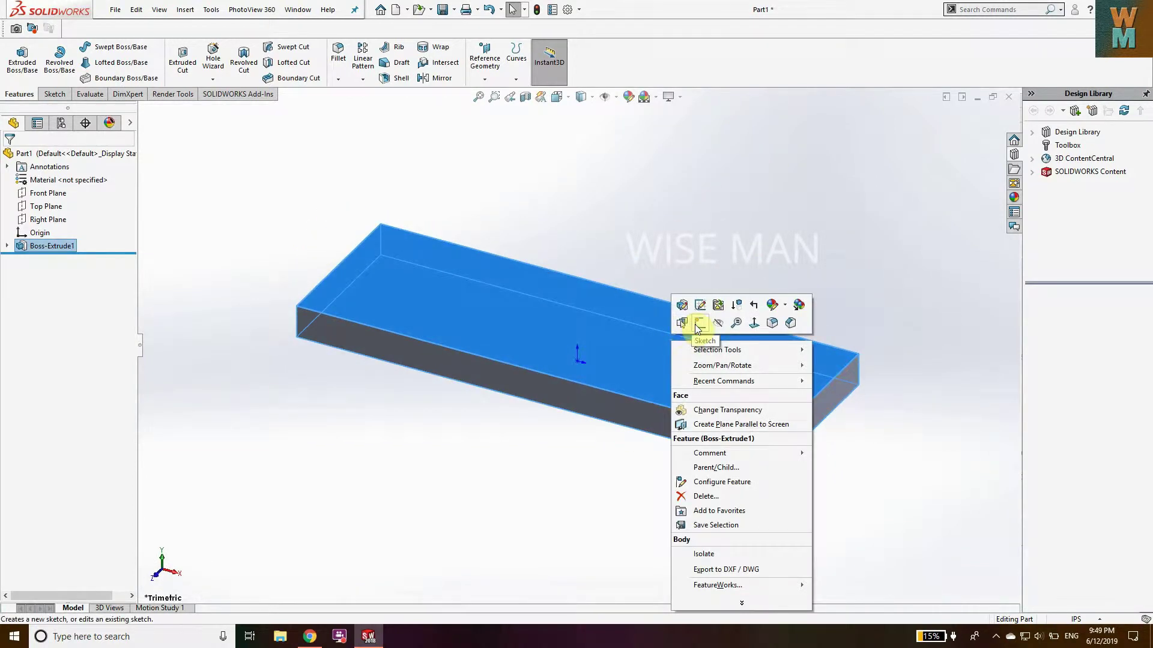
pyautogui.click(752, 323)
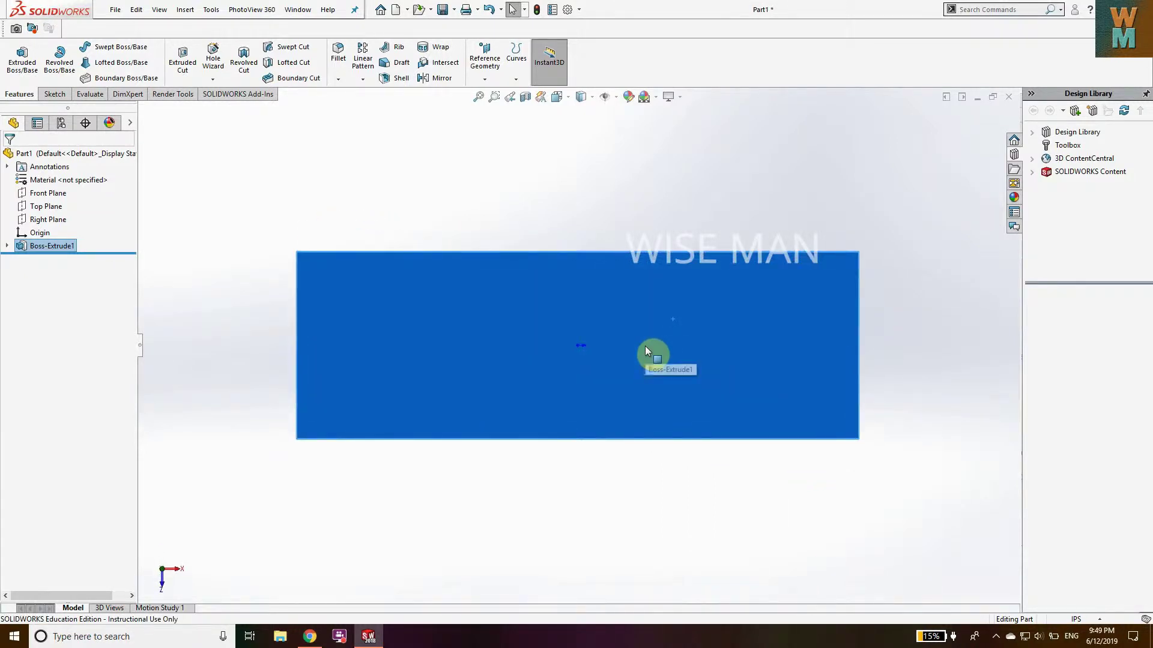
pyautogui.hotkey('ctrl', 'shift', 'z')
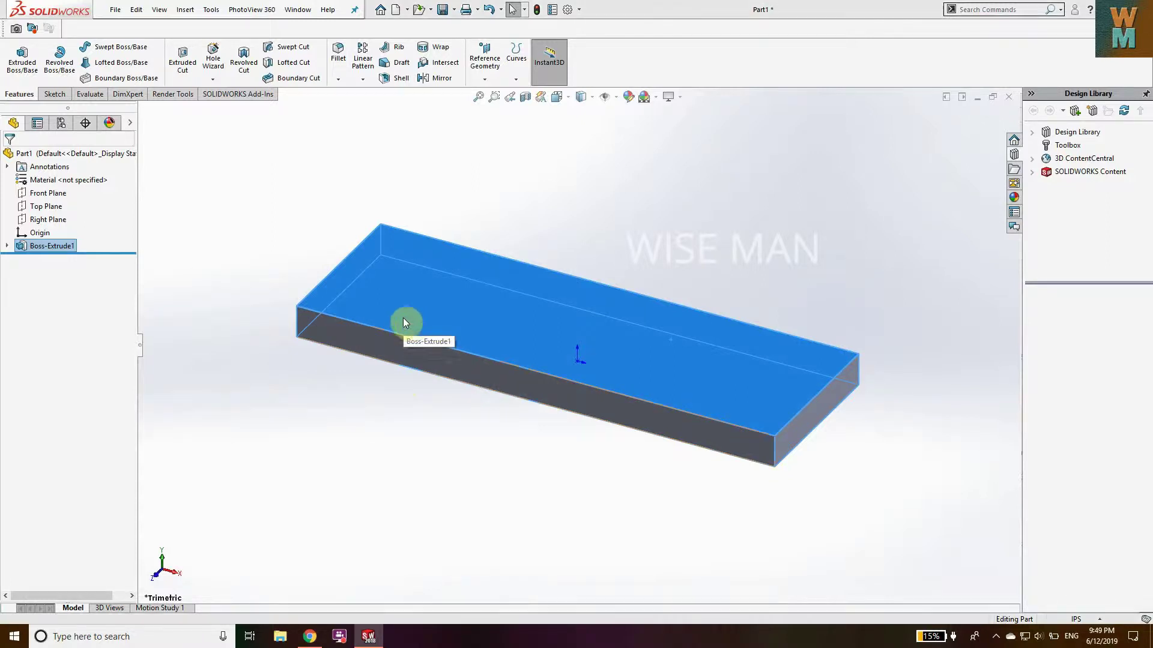
# Delete the extruded plate and its remaining rectangle sketch.
pyautogui.press('Delete')
pyautogui.click(635, 231)
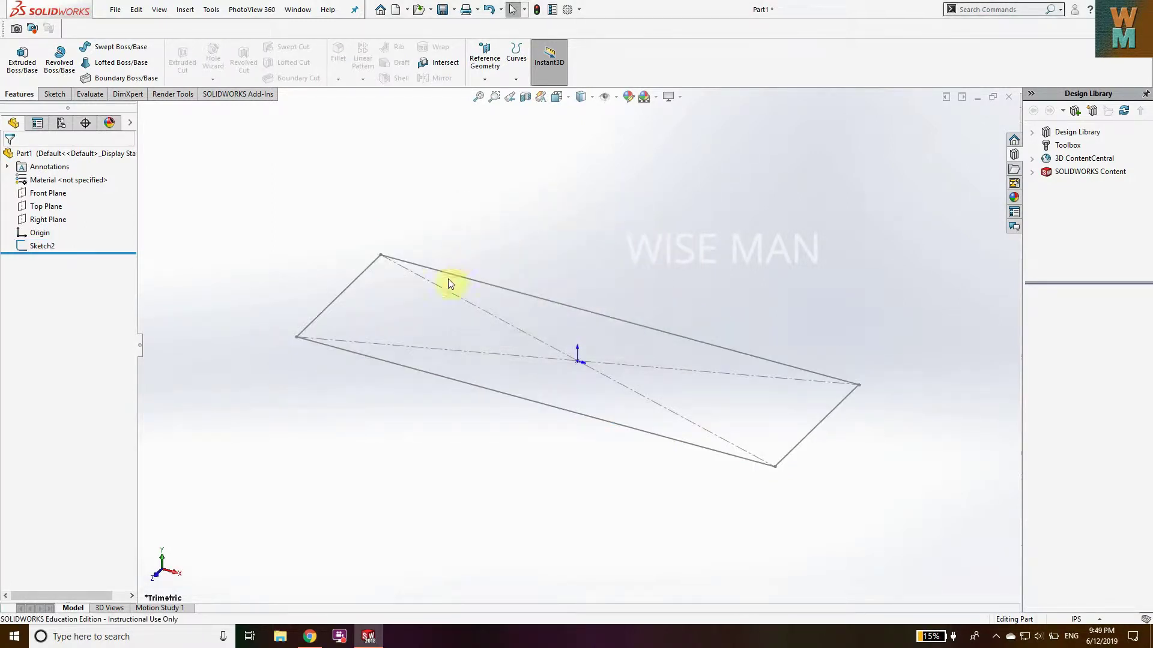
pyautogui.rightClick(322, 229)
pyautogui.click(238, 249)
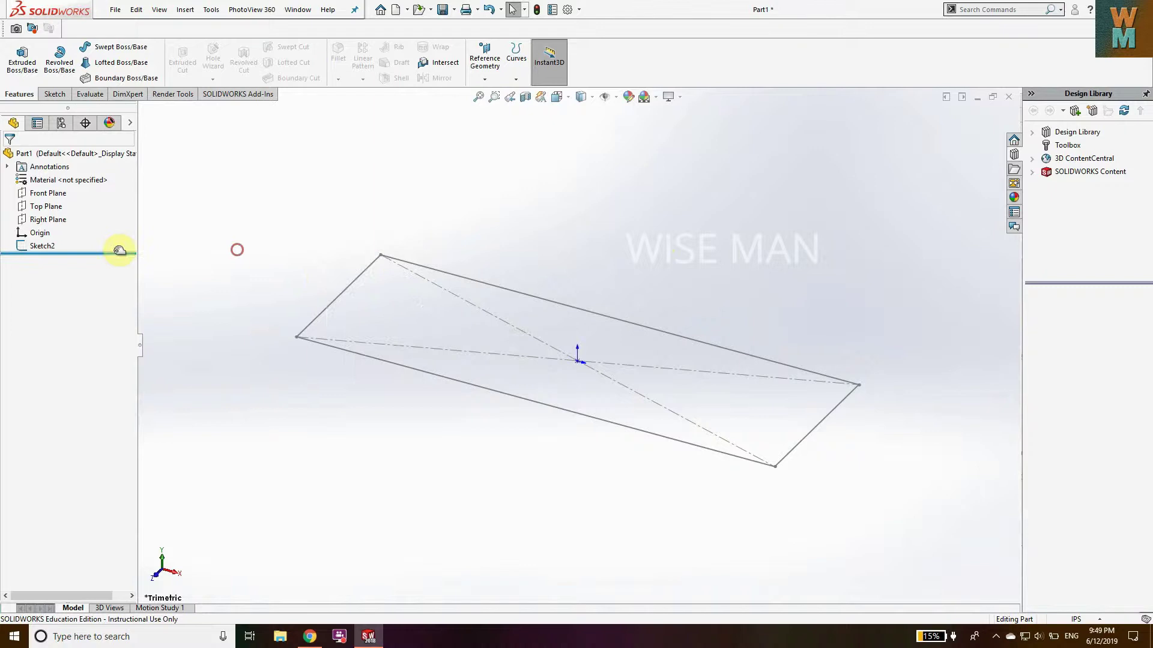
pyautogui.rightClick(33, 251)
pyautogui.click(57, 299)
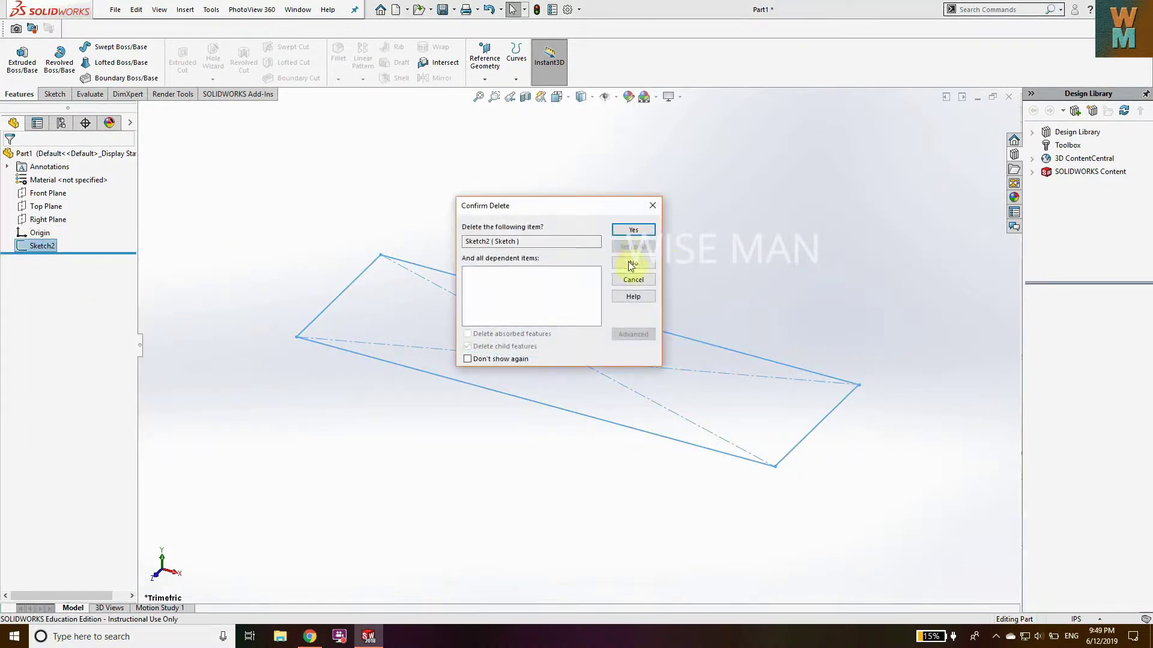
pyautogui.click(632, 230)
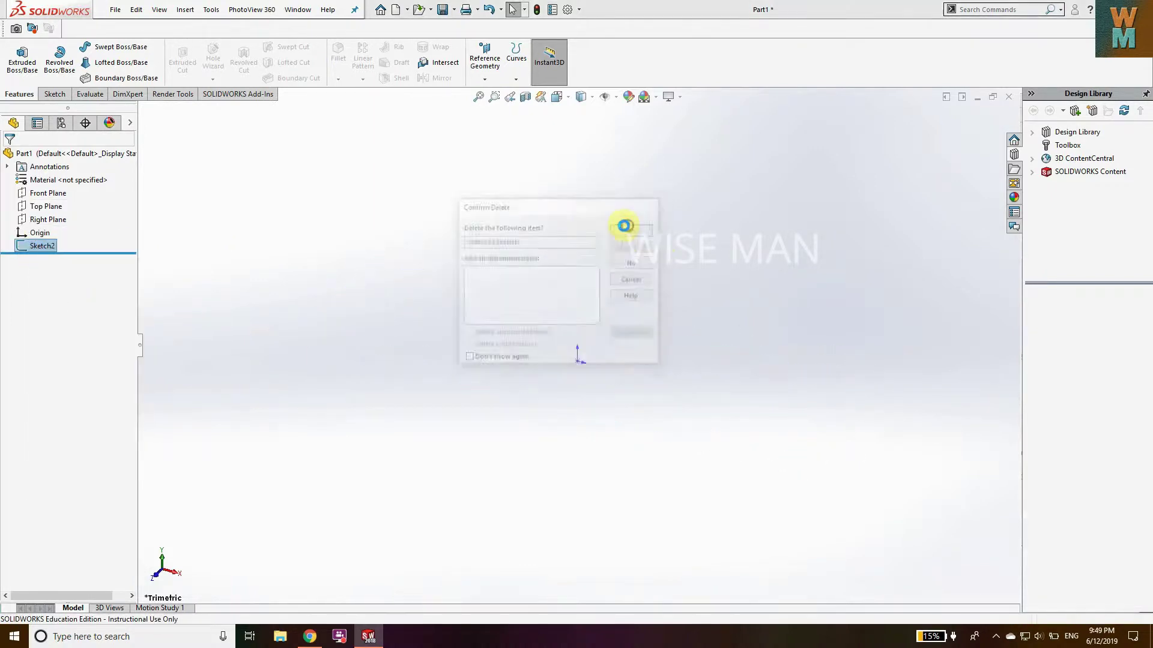
# Sketch a center rectangle about 2.17 in high on the Front Plane, centred on the origin.
pyautogui.click(50, 219)
pyautogui.click(48, 194)
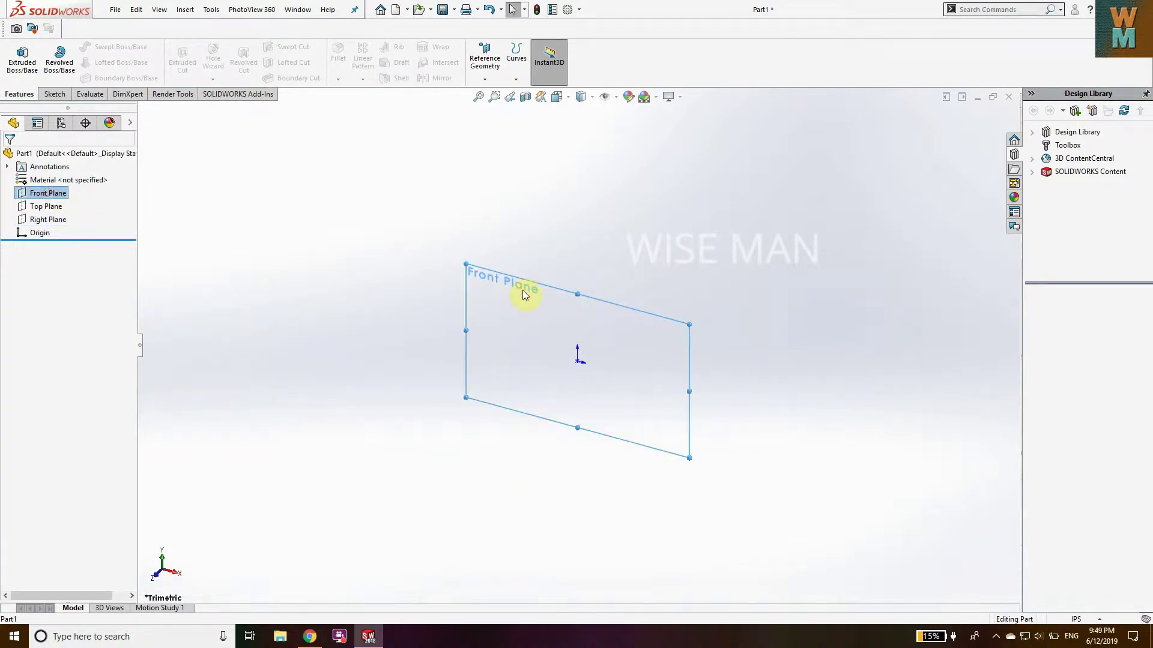
pyautogui.rightClick(55, 196)
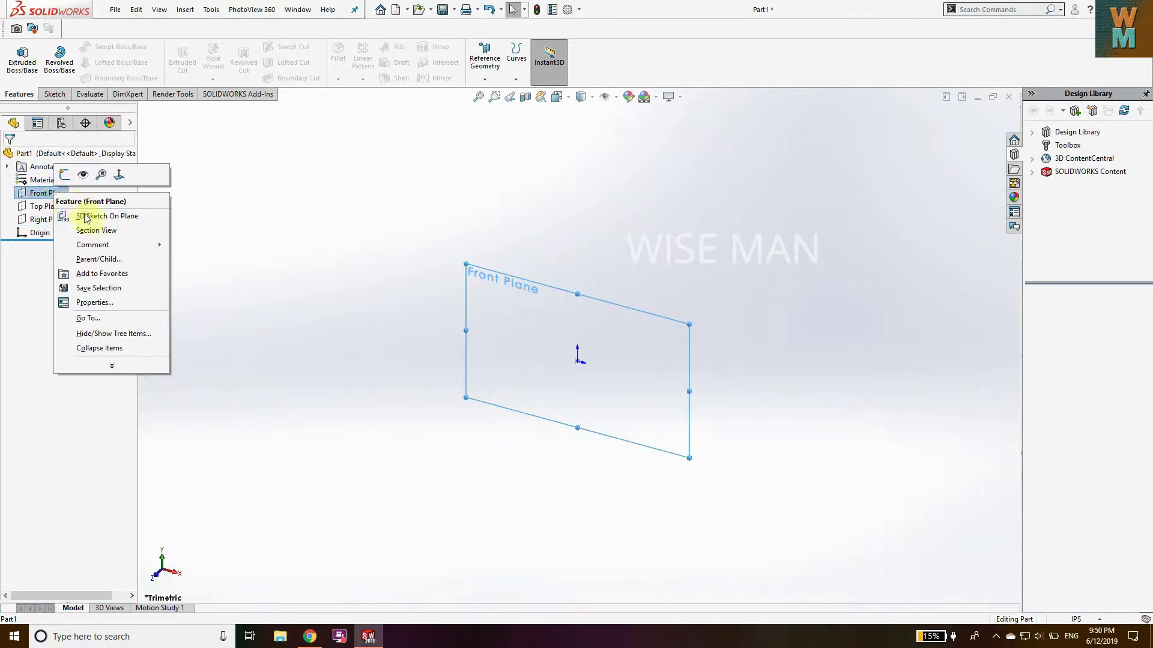
pyautogui.click(118, 178)
pyautogui.rightClick(53, 191)
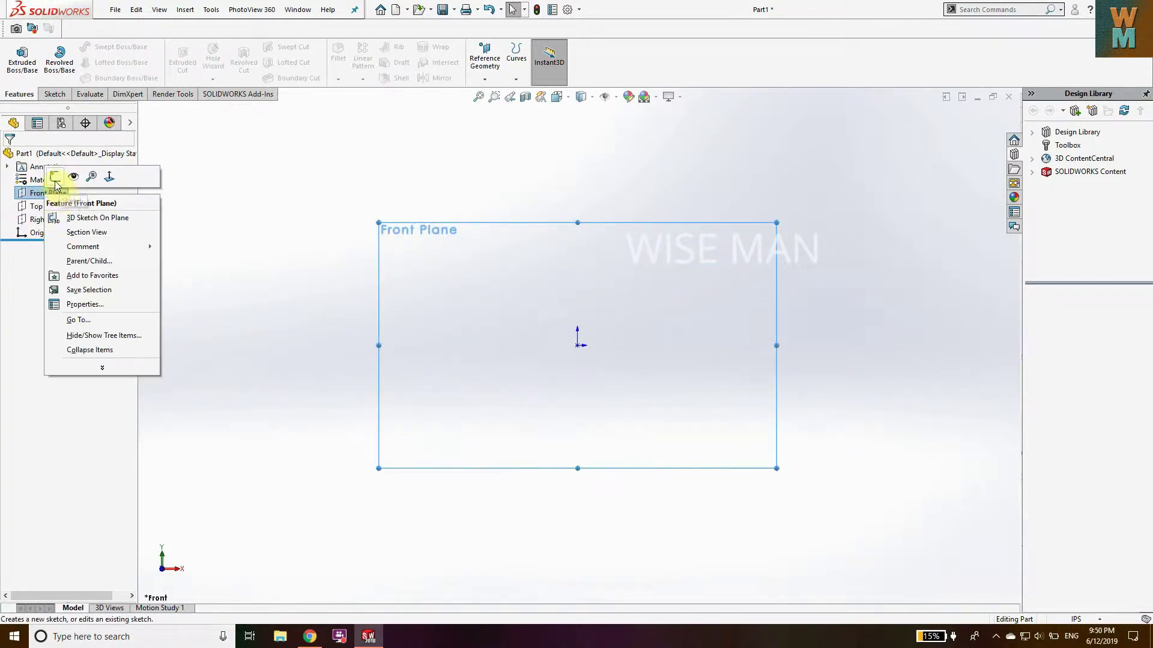
pyautogui.click(57, 207)
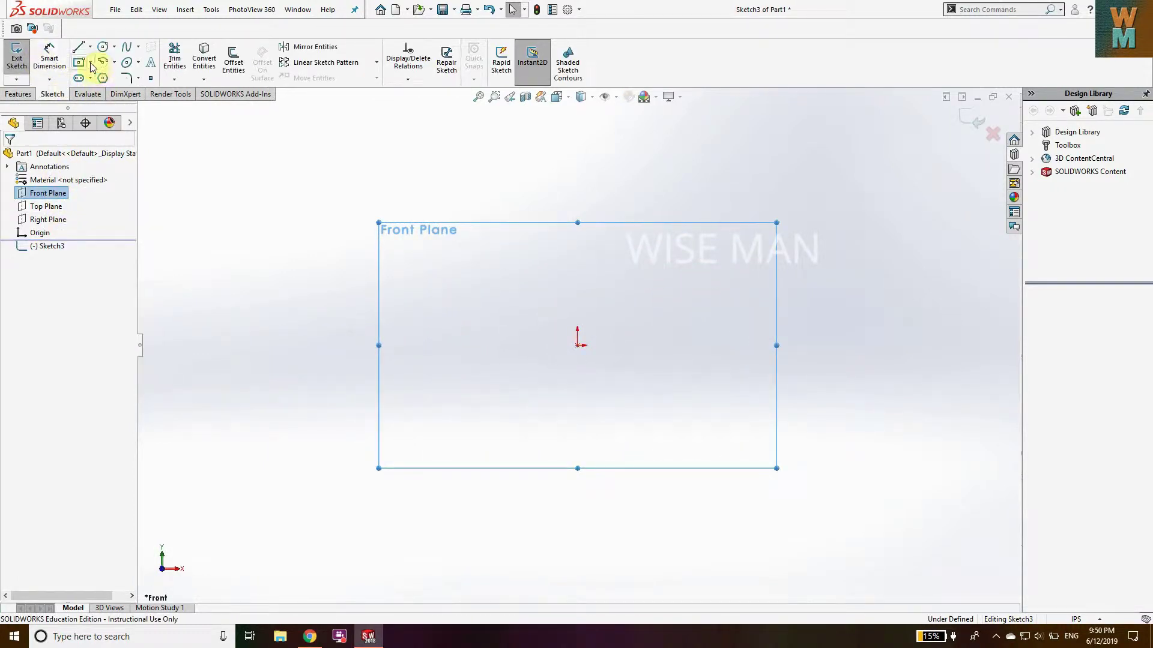
pyautogui.click(578, 346)
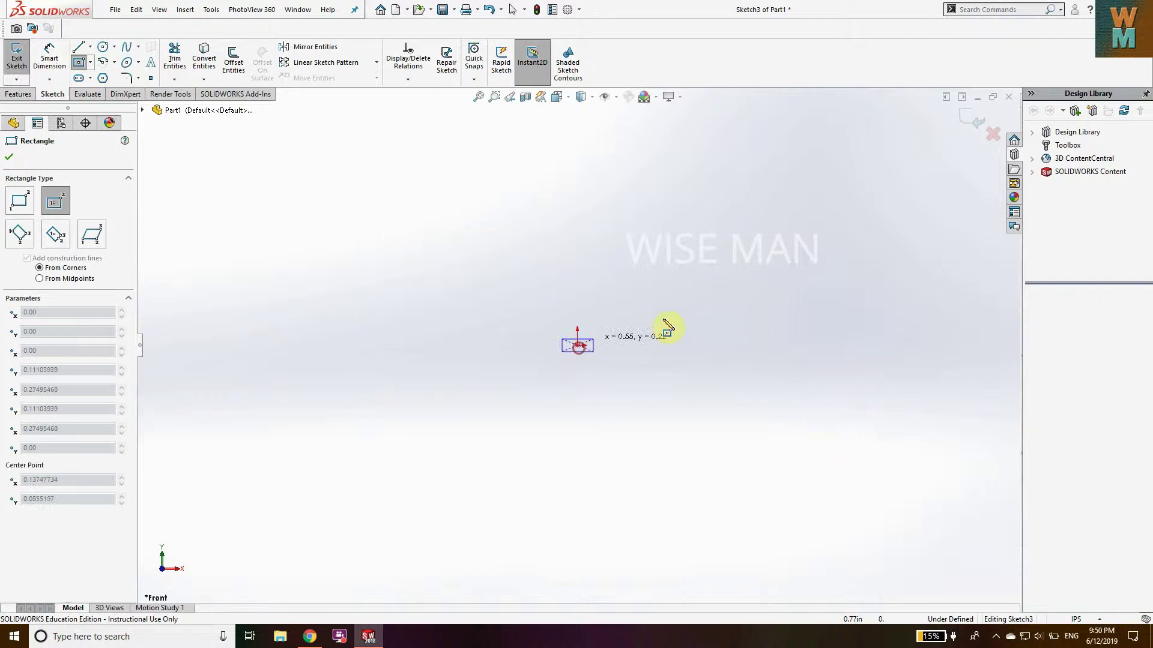
pyautogui.click(701, 283)
# Dimension the center rectangle 5 in high and 15 in wide.
pyautogui.click(49, 55)
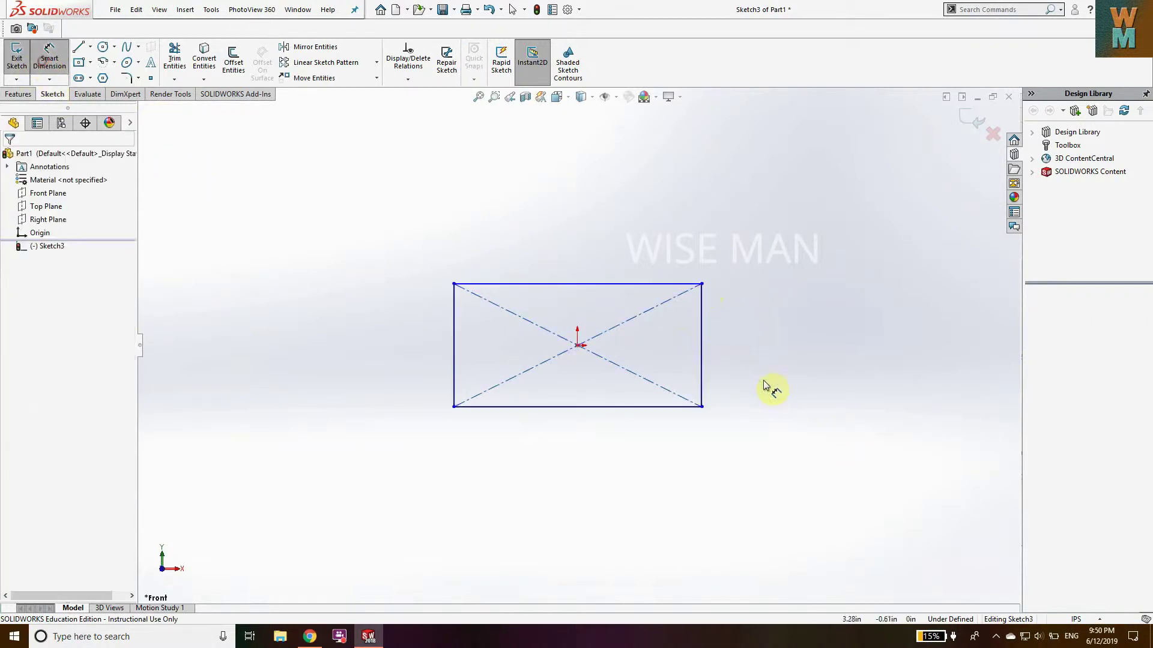
pyautogui.click(702, 353)
pyautogui.click(746, 353)
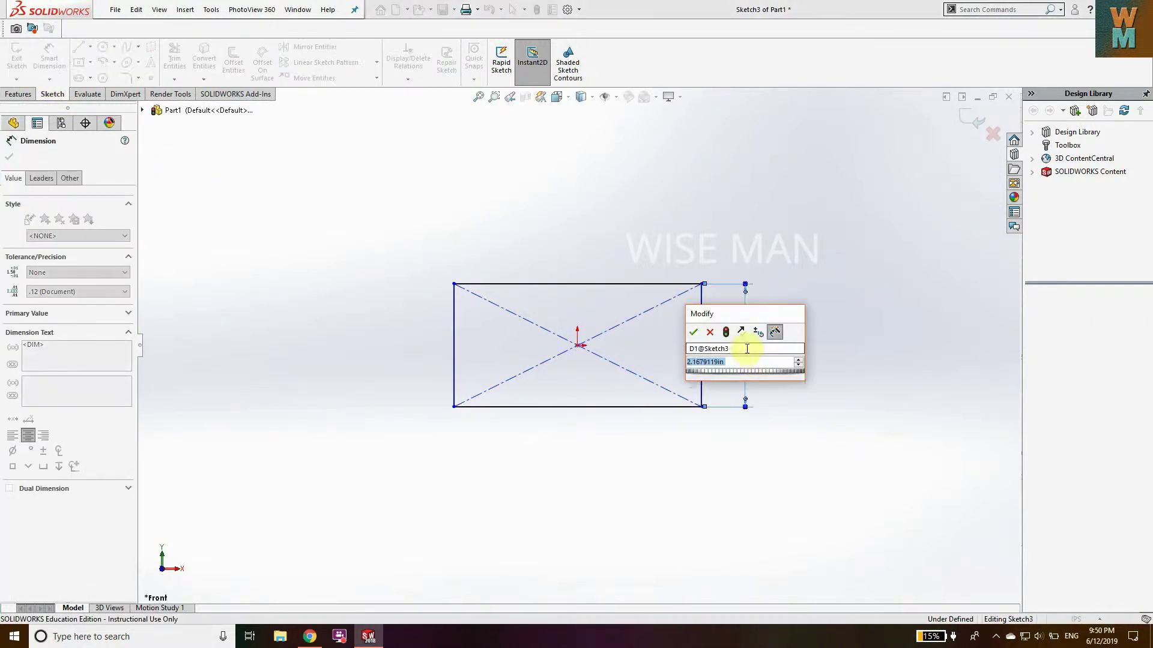
pyautogui.write('5')
pyautogui.press('Return')
pyautogui.click(585, 286)
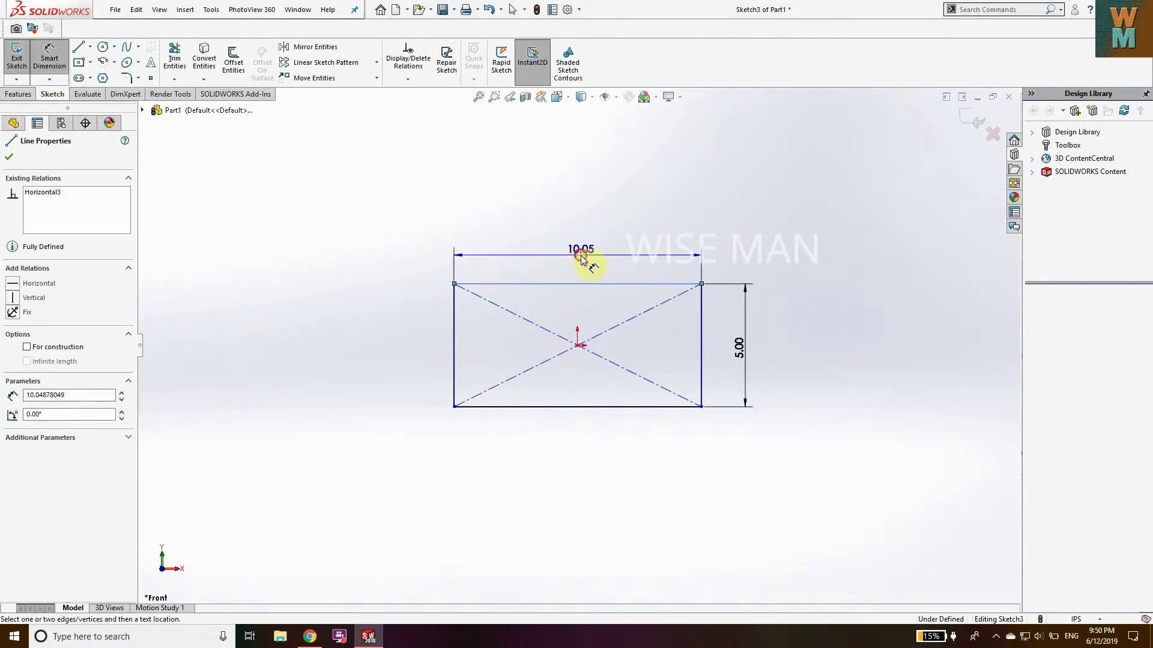
pyautogui.click(582, 259)
pyautogui.write('15')
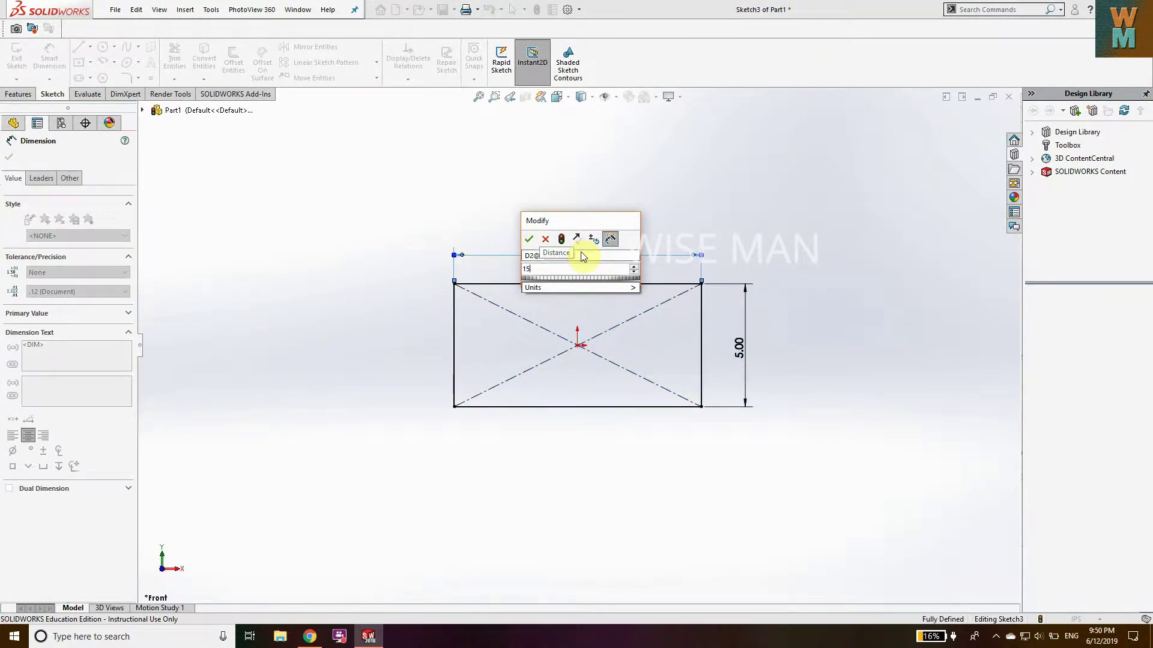
pyautogui.press('Return')
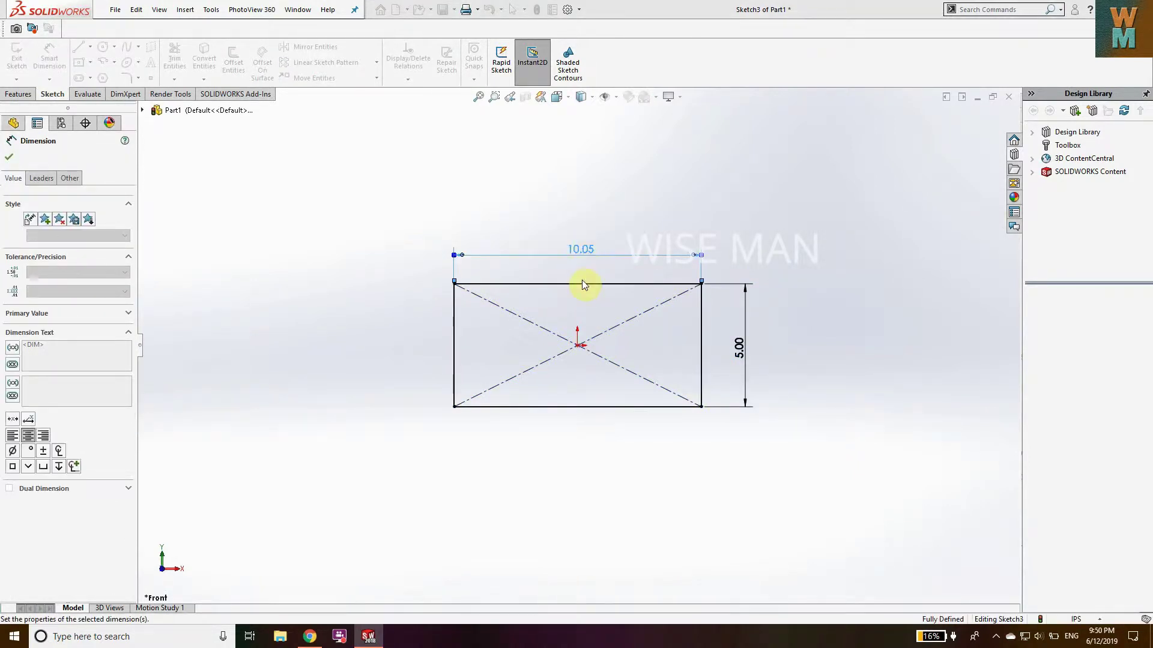
# Extrude the rectangle as a blind boss 1 in deep.
pyautogui.click(18, 93)
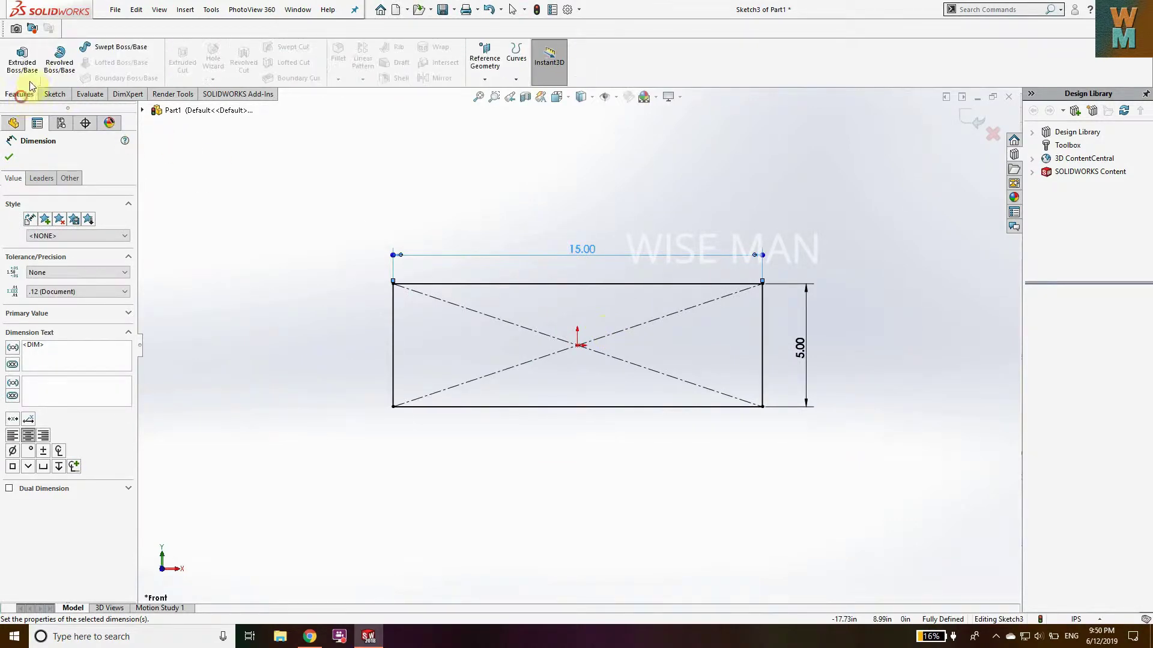
pyautogui.click(22, 60)
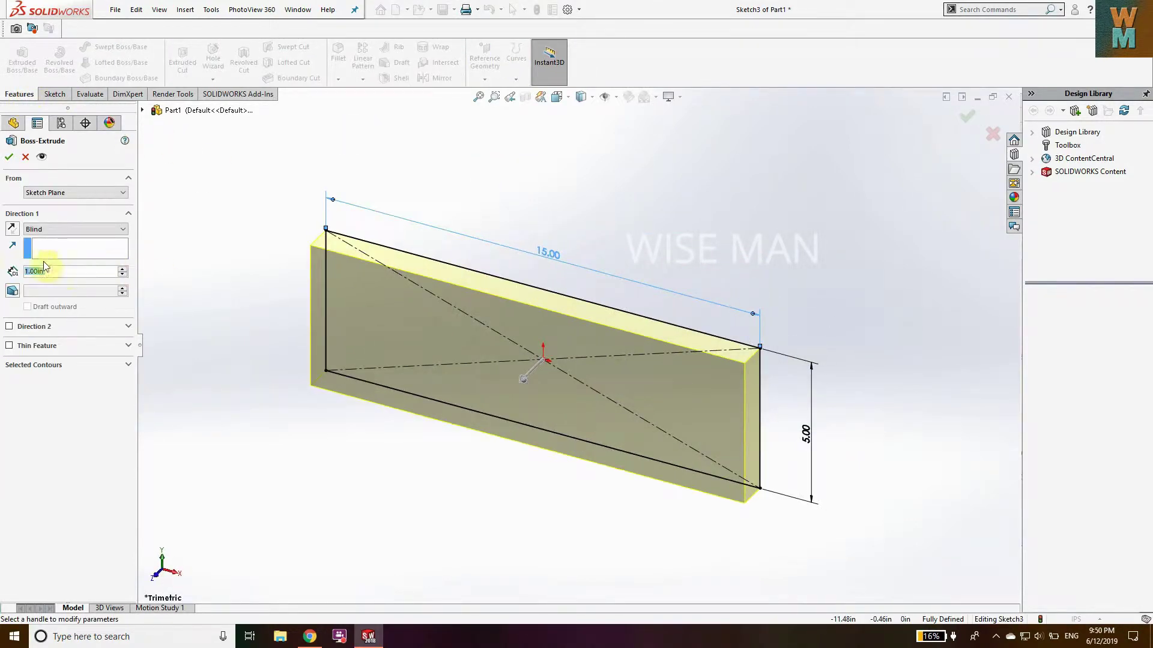
pyautogui.click(9, 157)
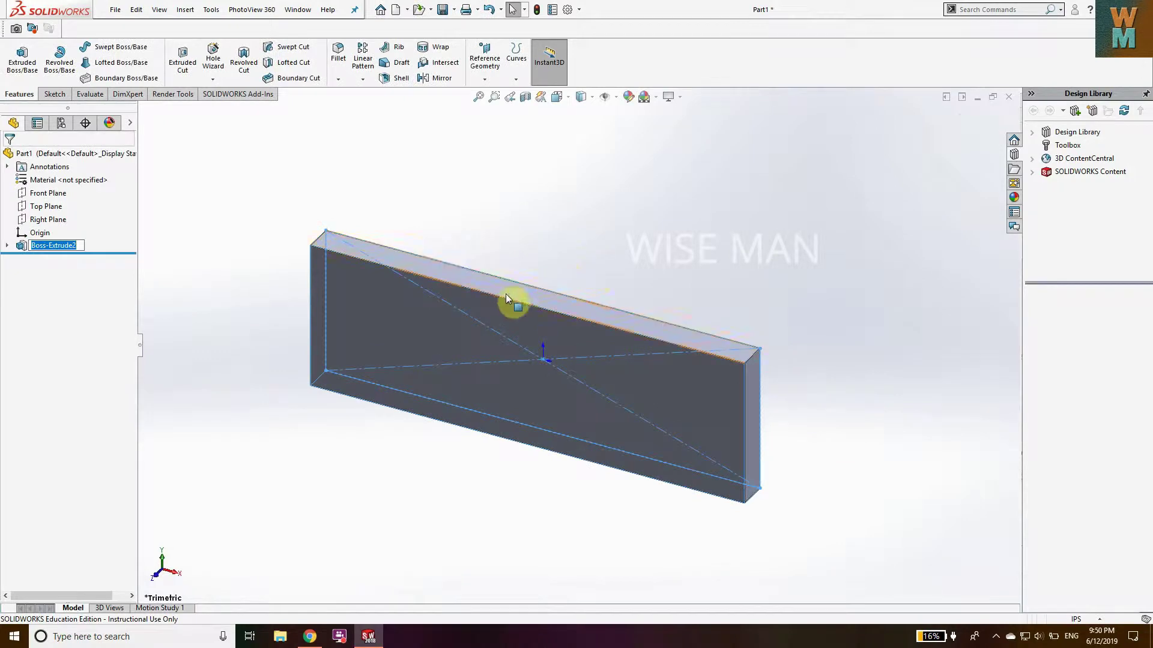
pyautogui.click(663, 275)
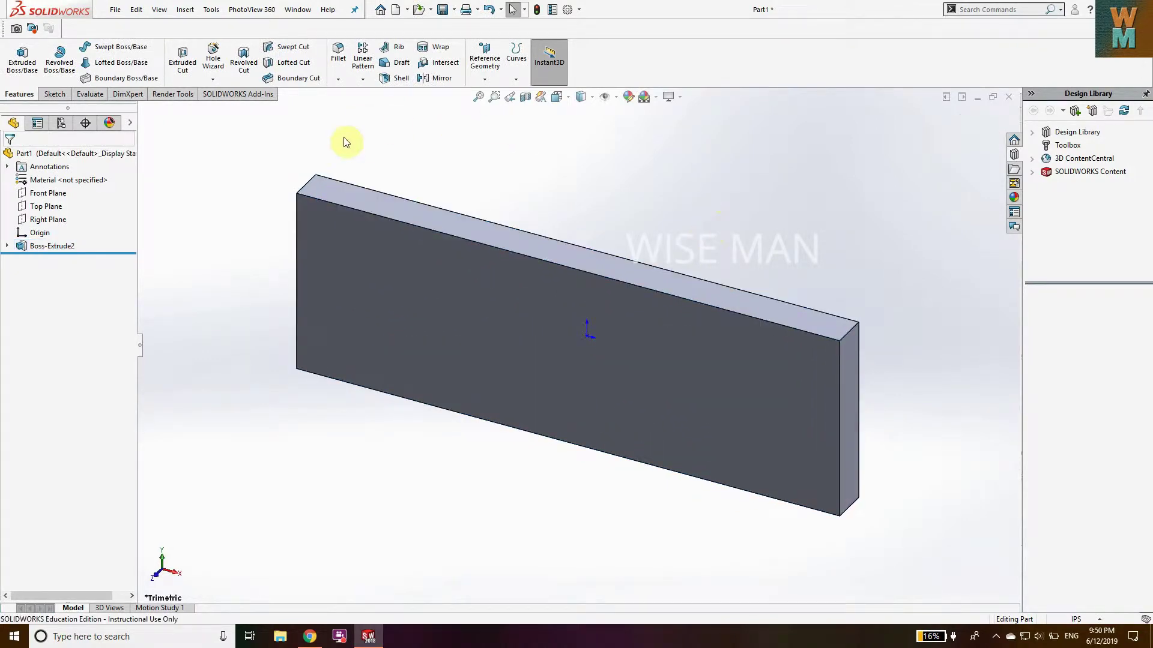
# Sketch two circles about 1 in in diameter on the plate's front face, level with the origin and about 4.3 and 4.5 in either side of it.
pyautogui.rightClick(395, 323)
pyautogui.click(481, 304)
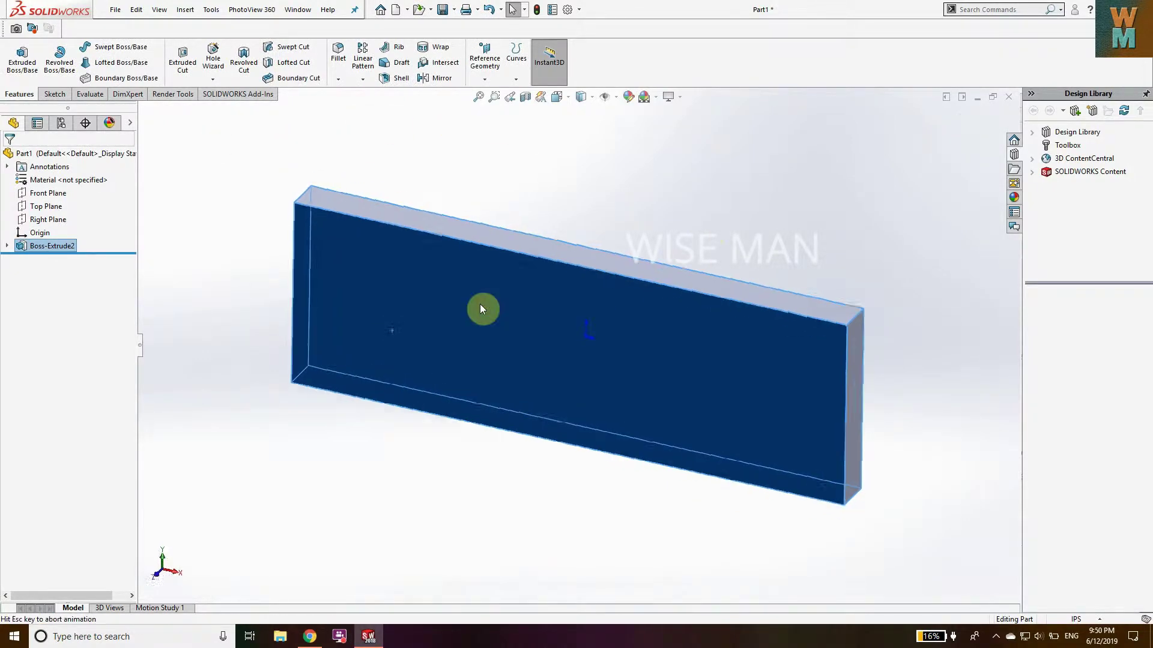
pyautogui.rightClick(481, 304)
pyautogui.rightClick(421, 313)
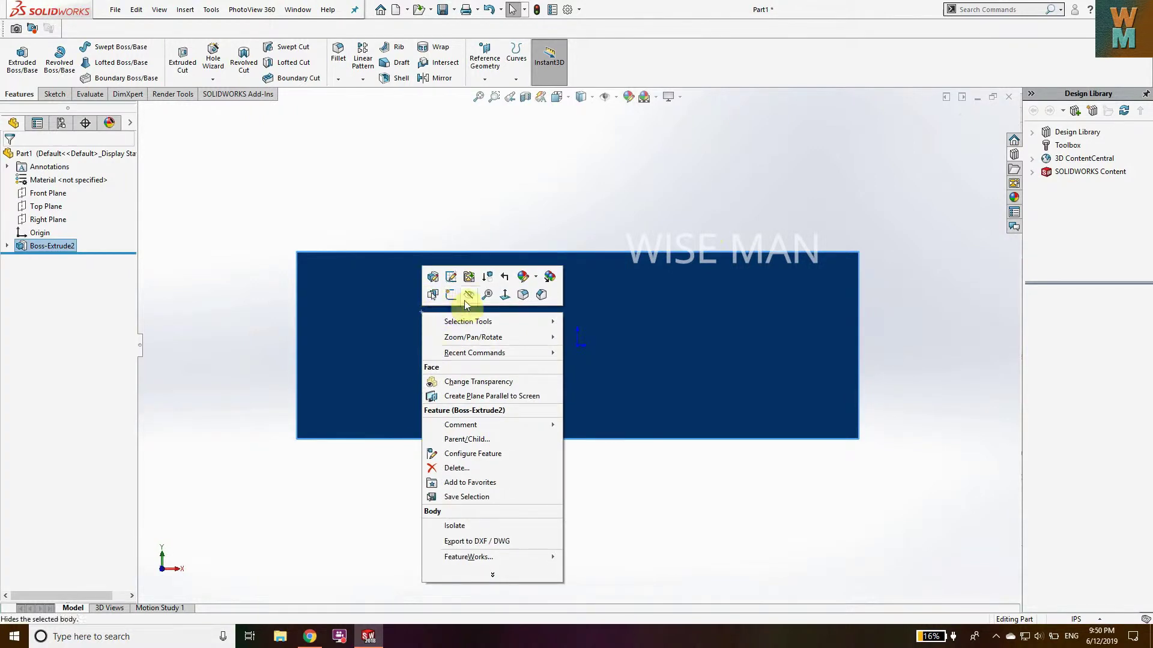
pyautogui.click(451, 296)
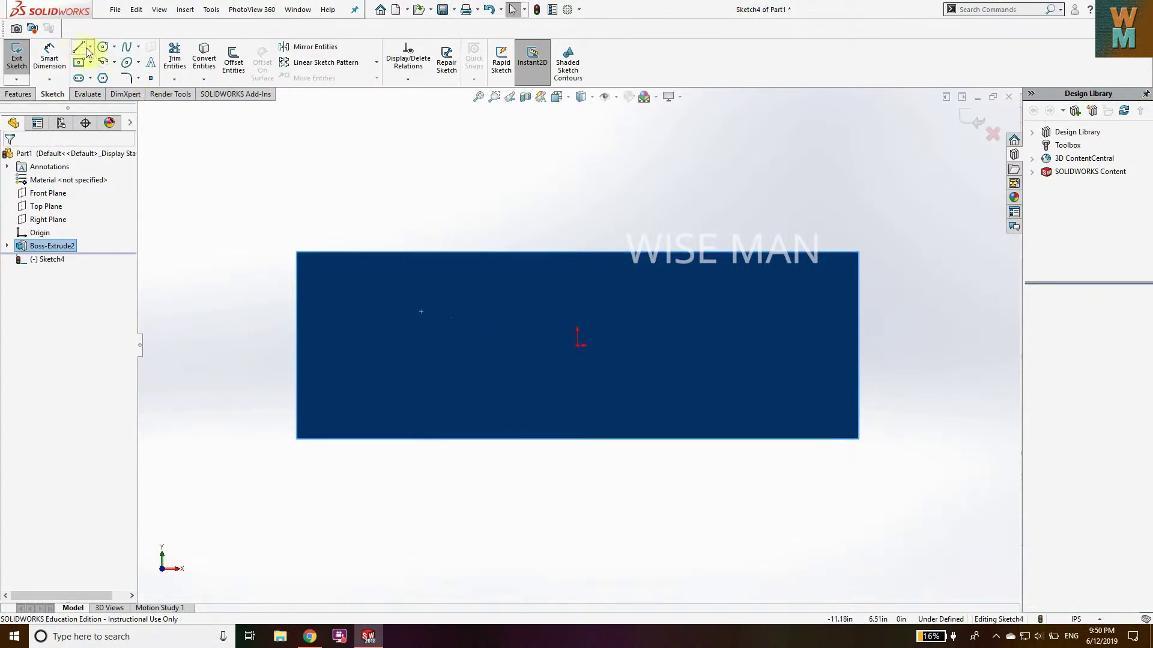
pyautogui.click(105, 51)
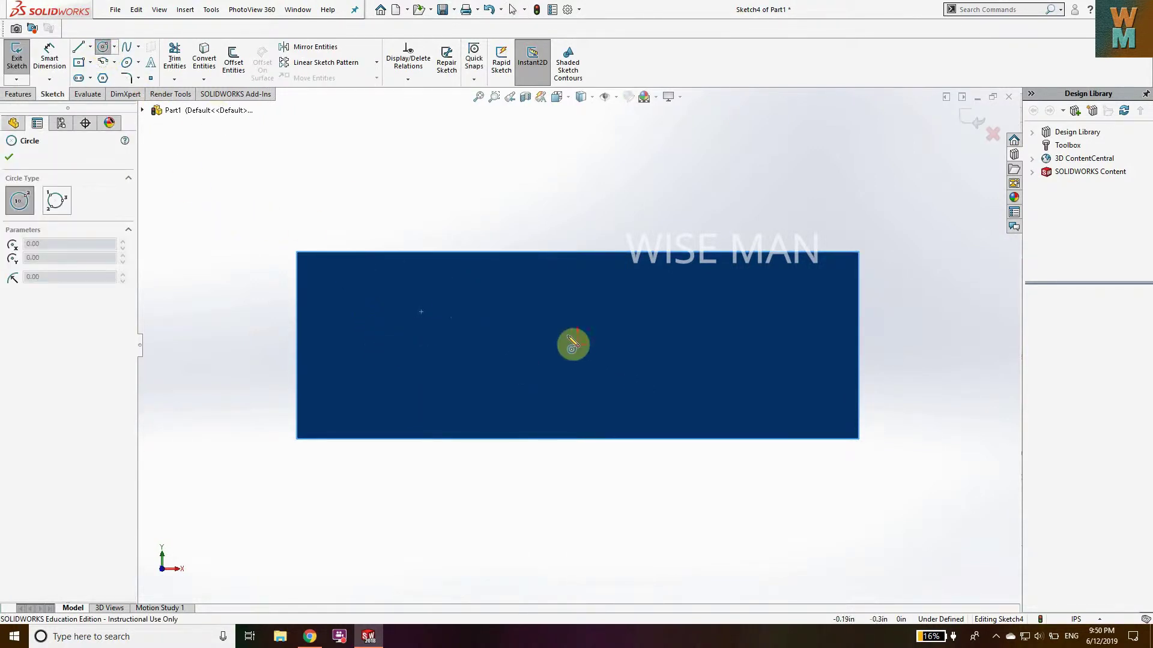
pyautogui.click(416, 345)
pyautogui.click(430, 334)
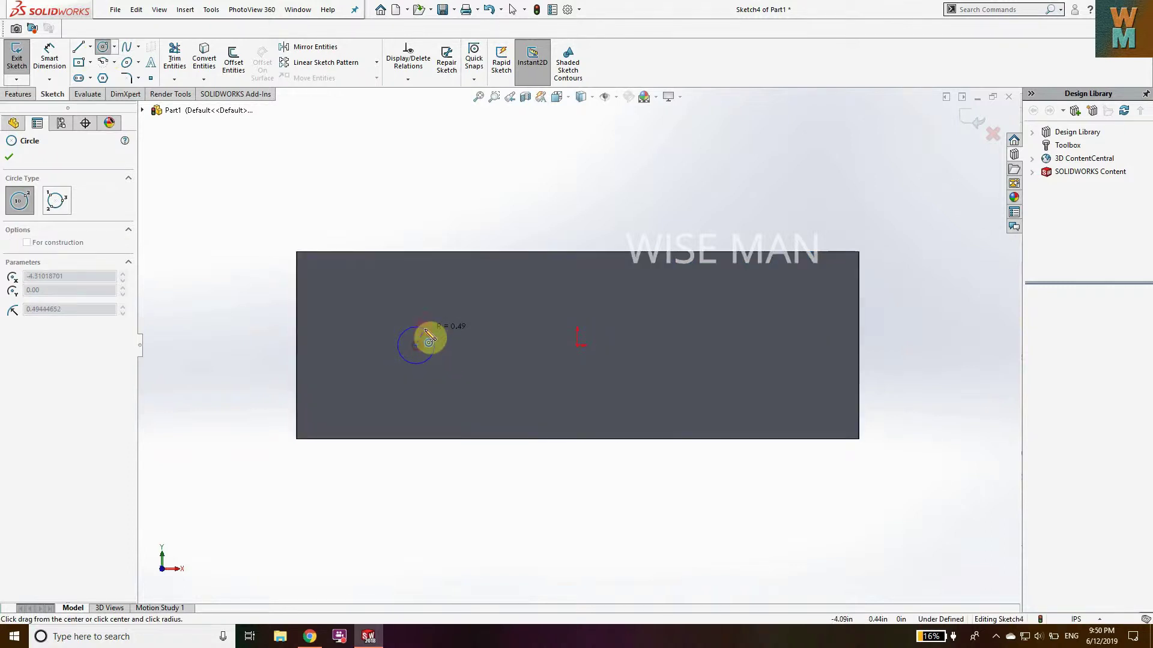
pyautogui.click(745, 345)
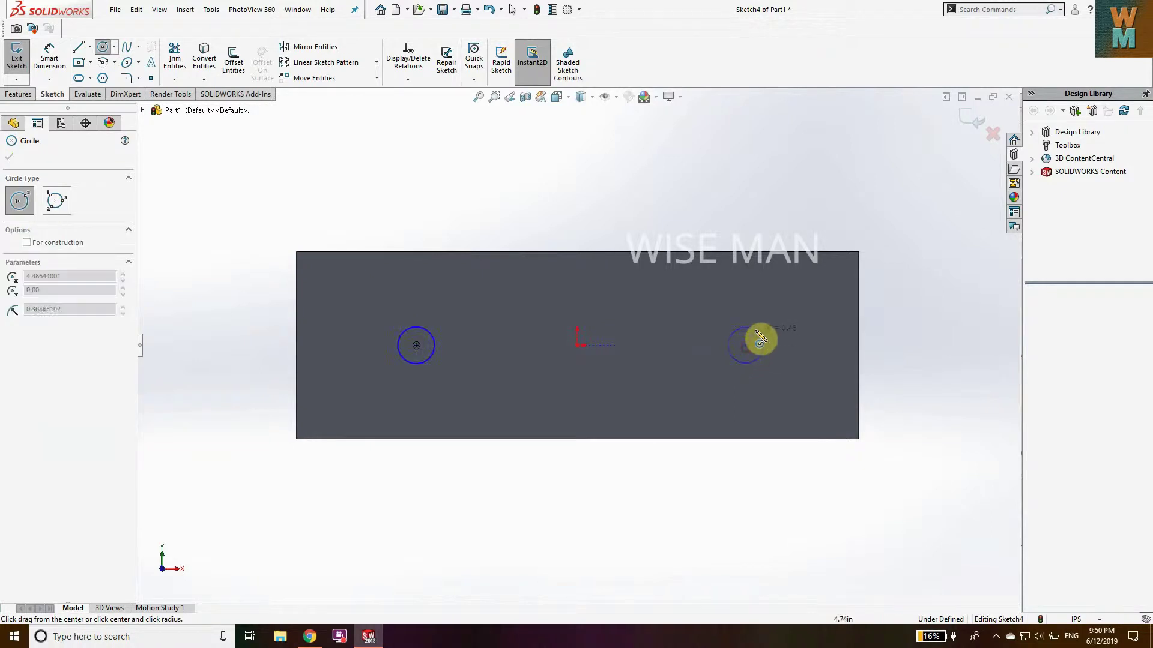
pyautogui.click(763, 338)
# Dimension both circles to a diameter of 1 in.
pyautogui.click(50, 57)
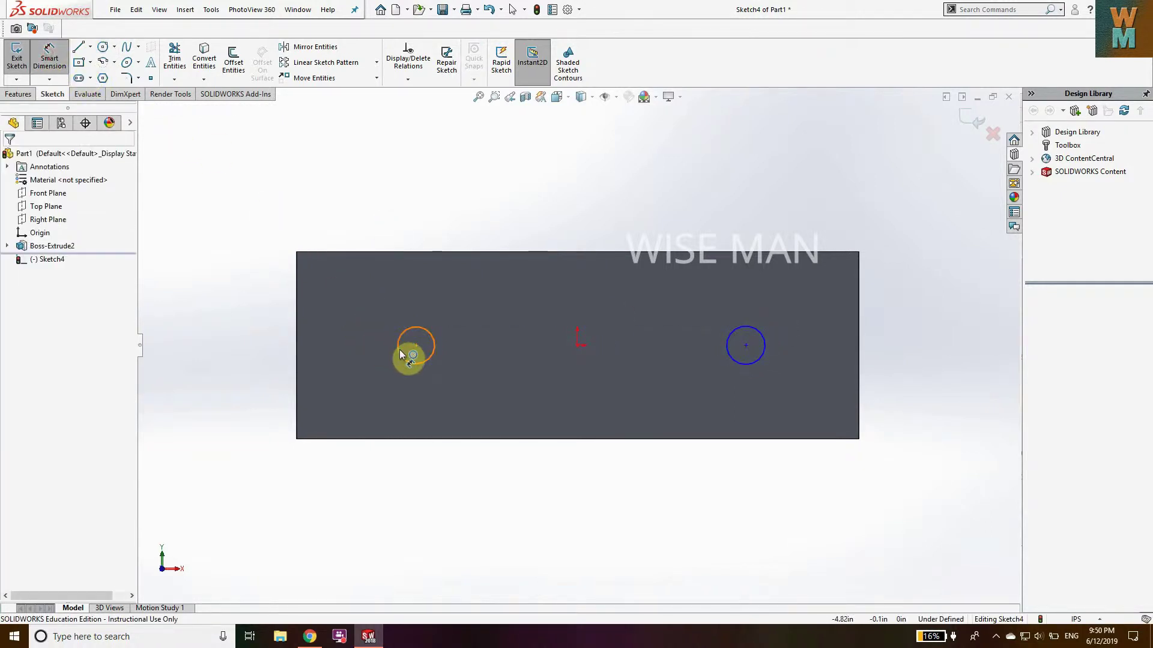
pyautogui.click(214, 346)
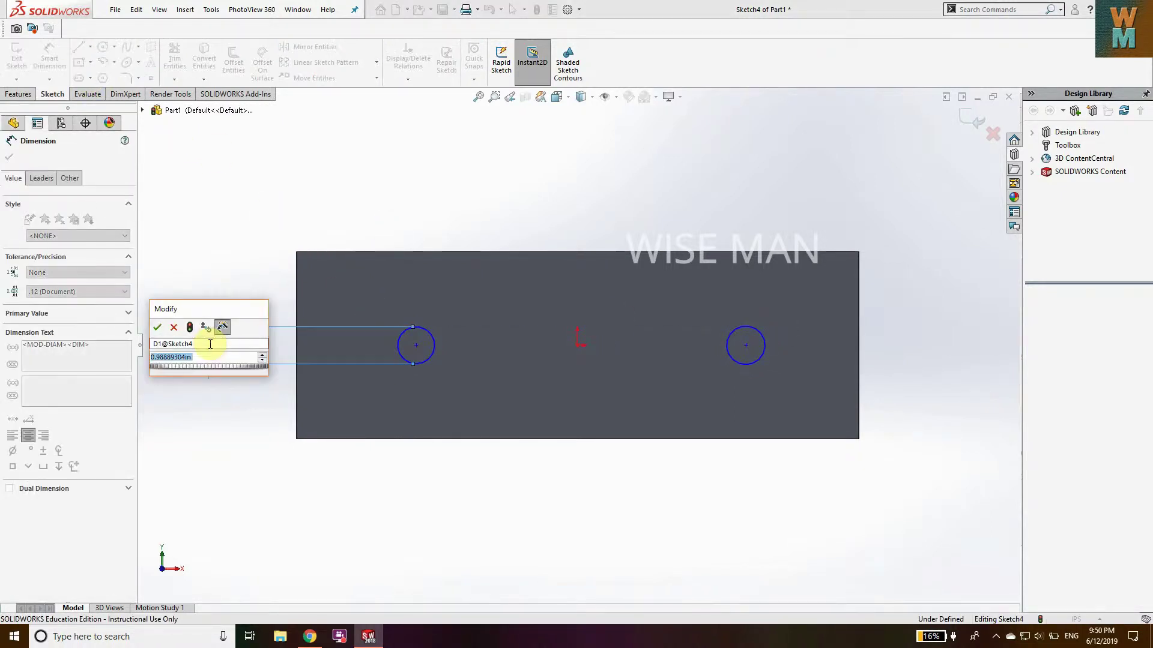
pyautogui.write('1')
pyautogui.press('Return')
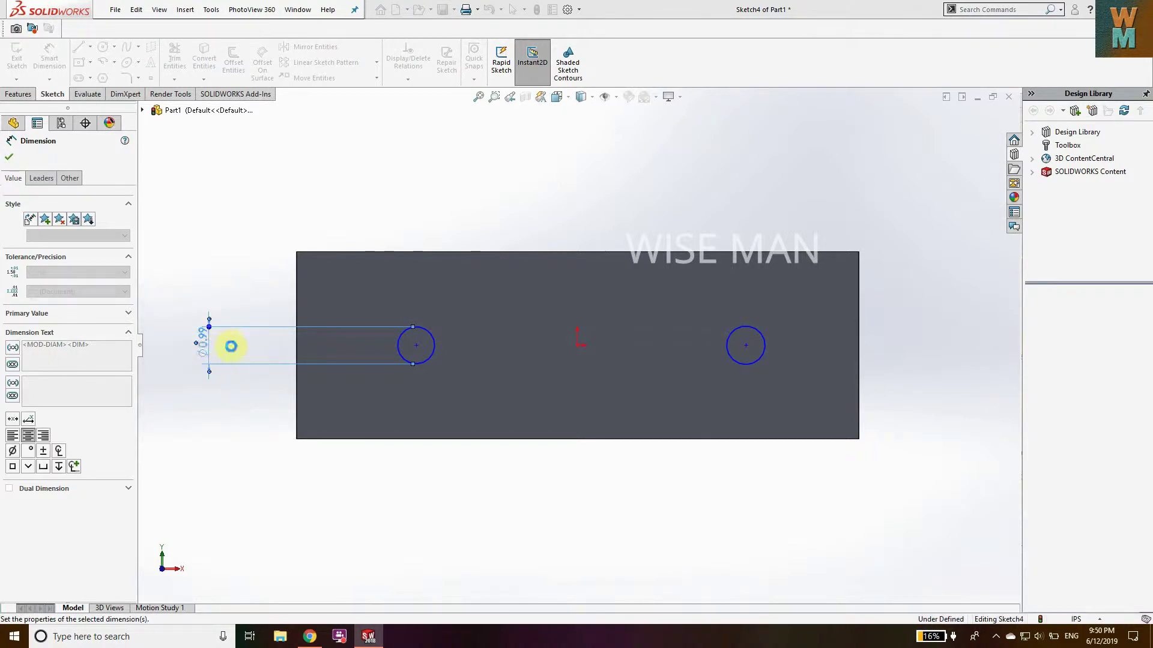
pyautogui.click(762, 340)
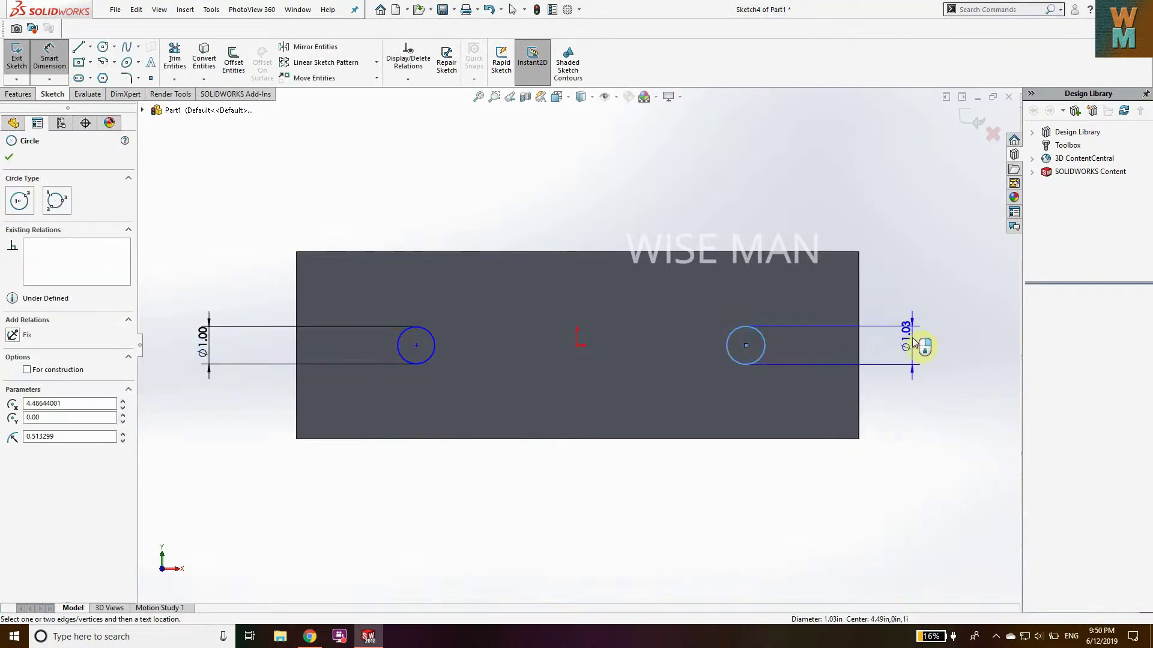
pyautogui.click(913, 339)
pyautogui.write('1.026598in')
pyautogui.press('Return')
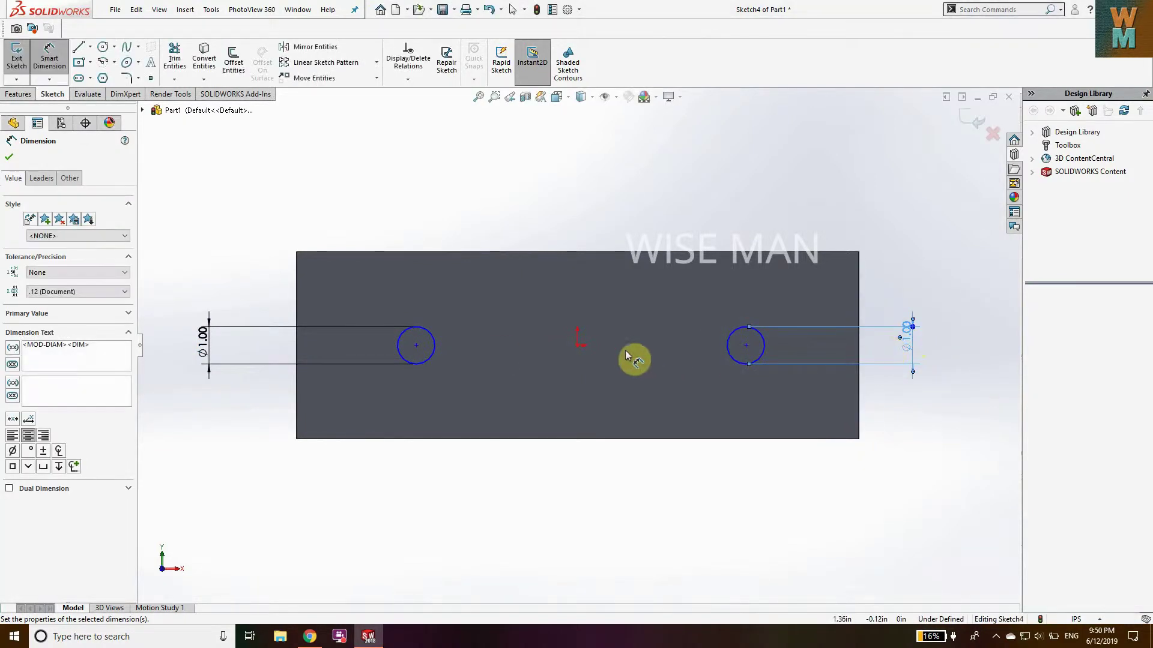
# Dimension each circle's center 5 in horizontally from the origin.
pyautogui.click(417, 345)
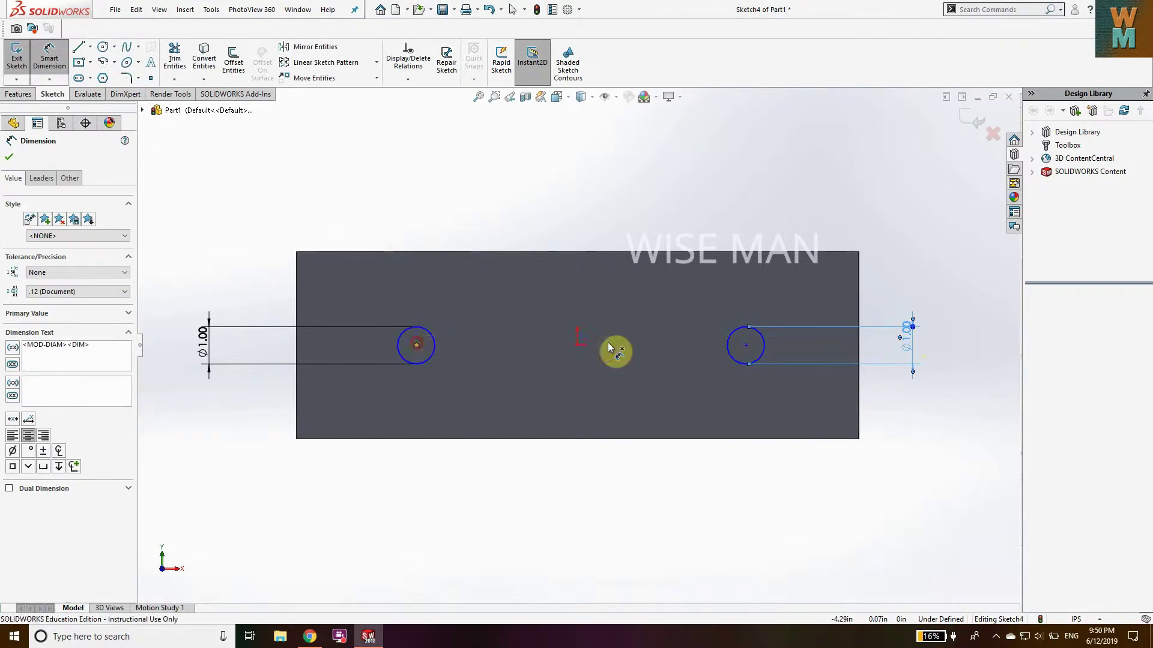
pyautogui.click(577, 345)
pyautogui.click(489, 226)
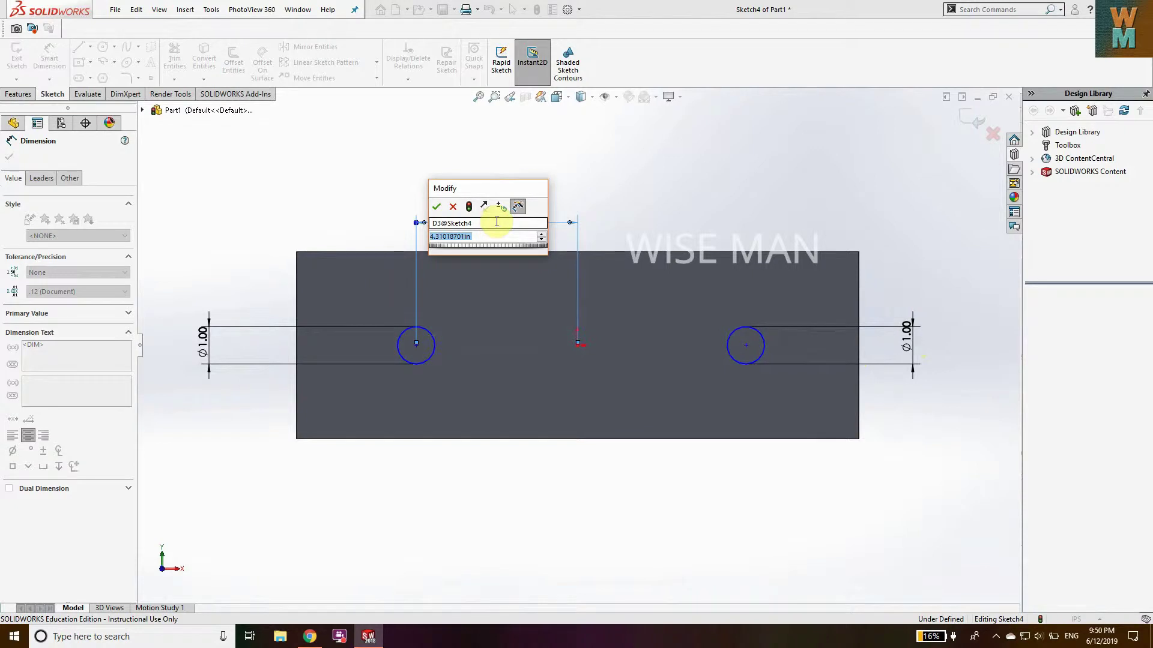
pyautogui.write('5')
pyautogui.press('Return')
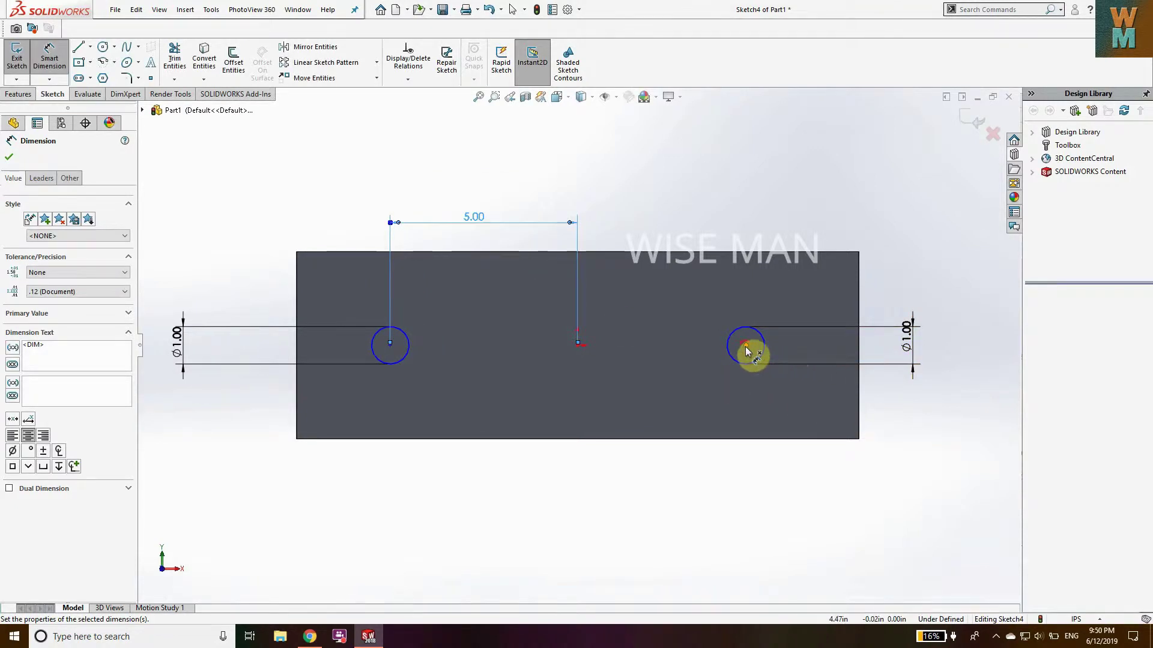
pyautogui.click(745, 346)
pyautogui.click(578, 345)
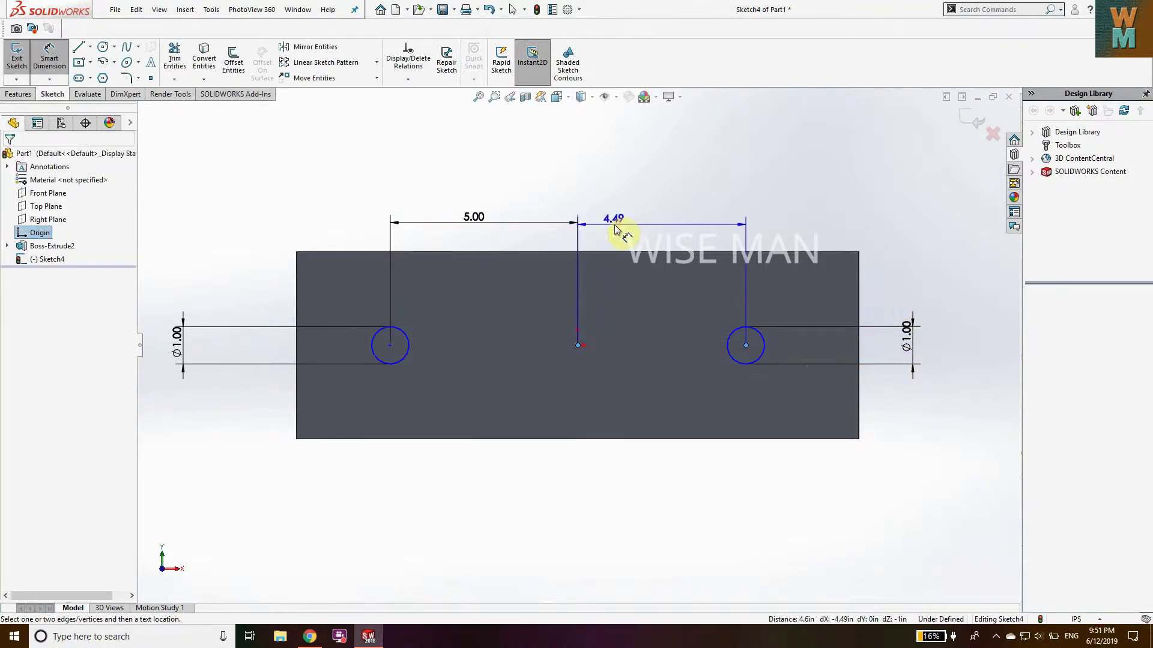
pyautogui.click(618, 225)
pyautogui.write('5')
pyautogui.press('Return')
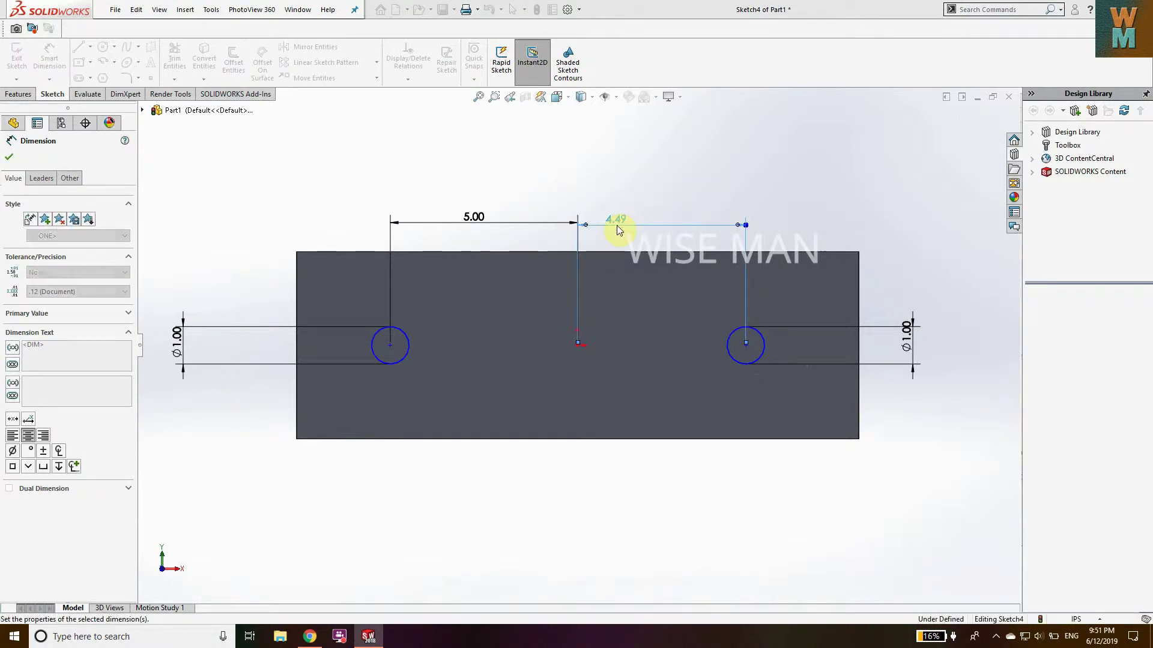
# Dimension both circle centers 2.5 in above the plate's lower edge.
pyautogui.click(390, 345)
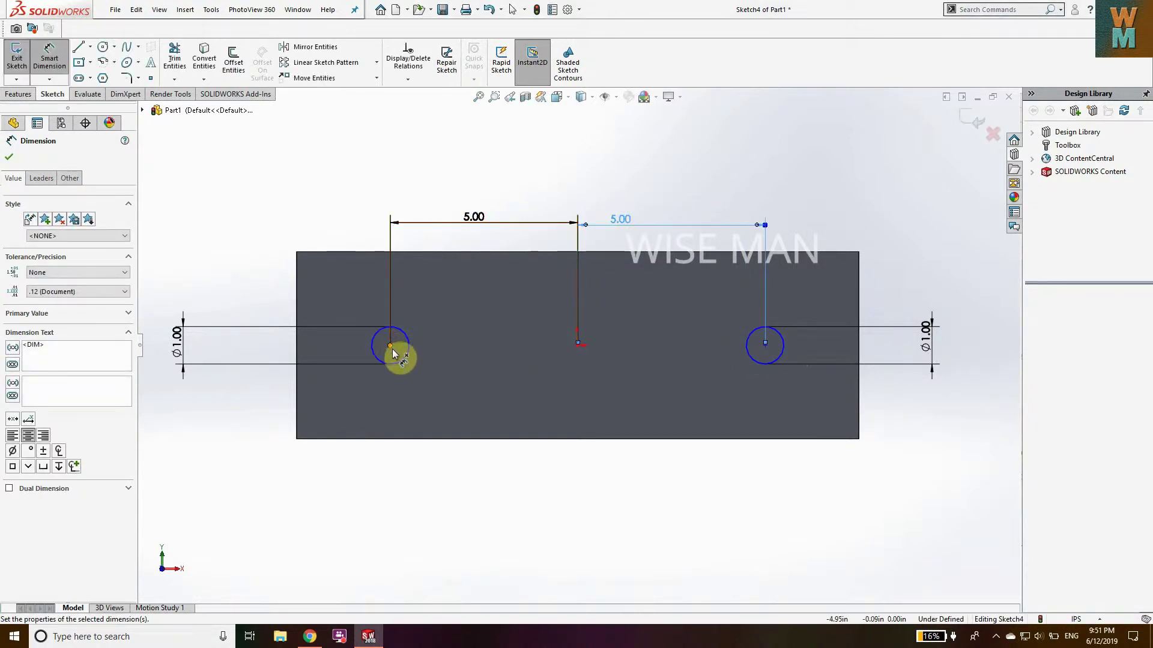
pyautogui.click(404, 443)
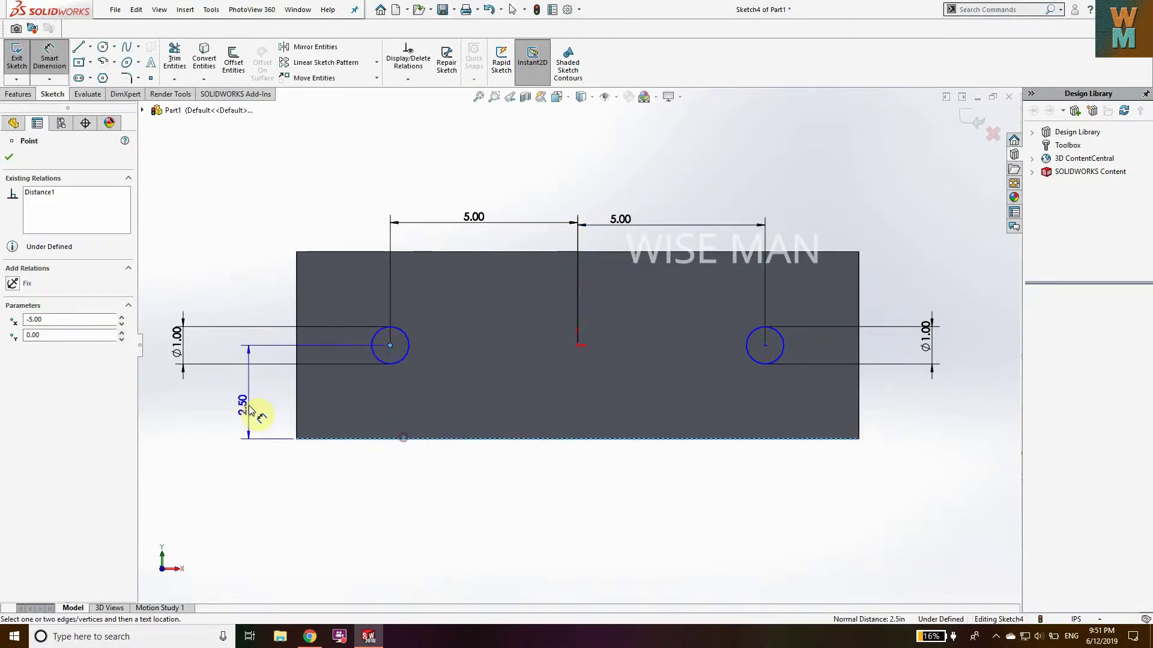
pyautogui.click(227, 413)
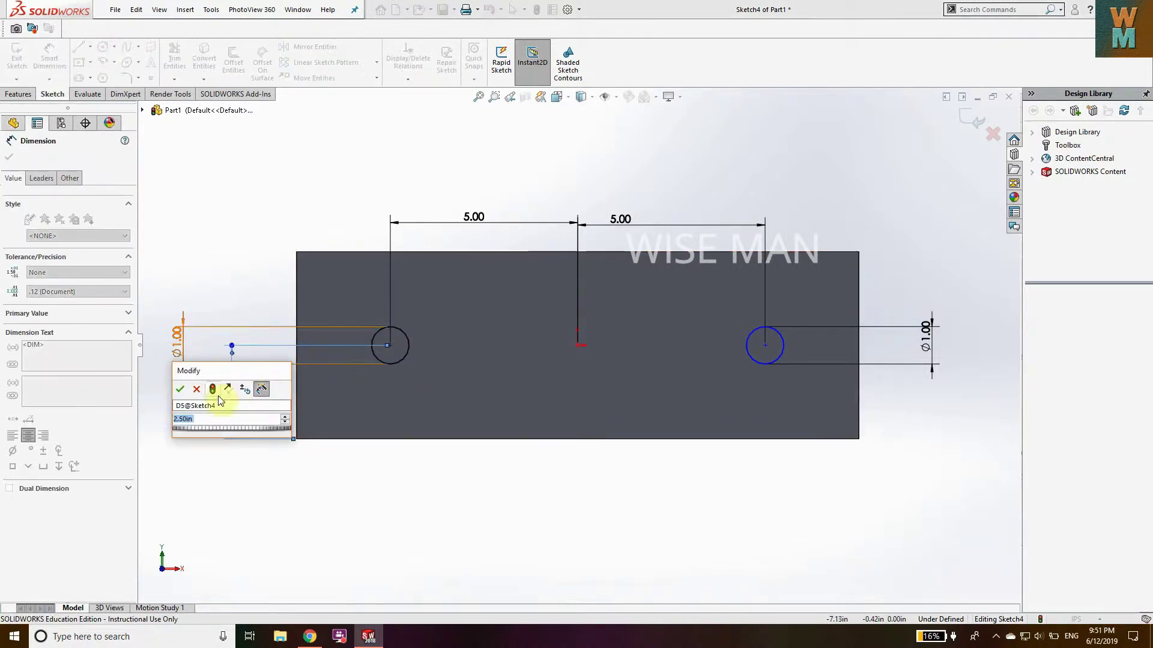
pyautogui.press('Return')
pyautogui.click(765, 346)
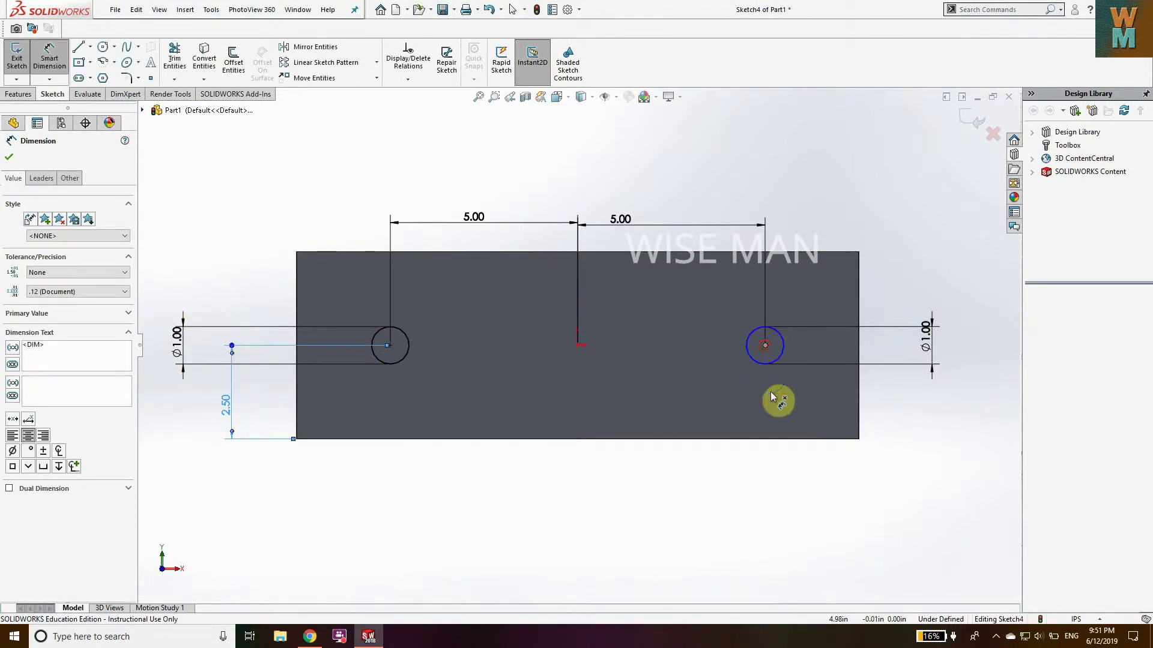
pyautogui.click(782, 438)
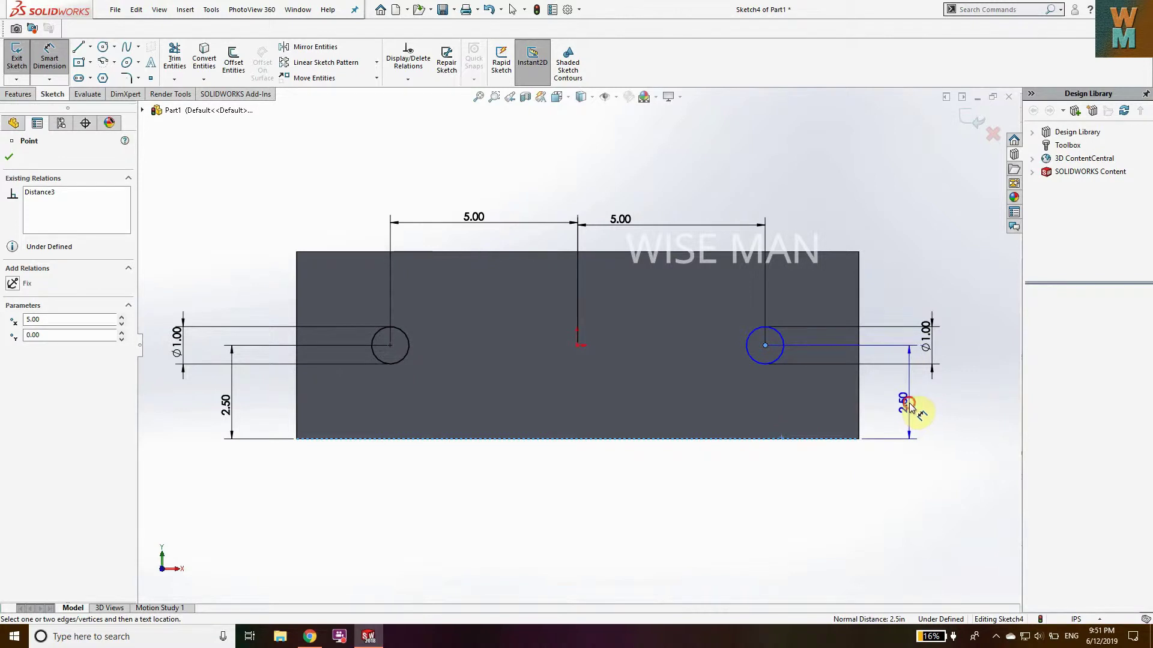
pyautogui.click(909, 407)
pyautogui.press('Return')
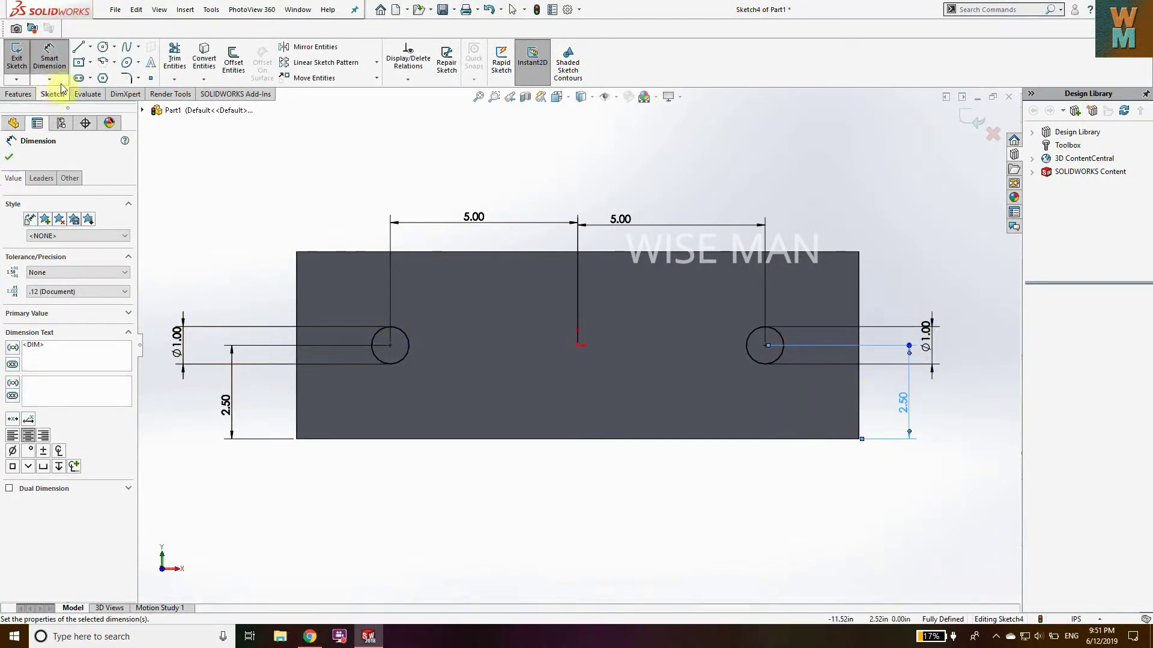
# Extrude the two circles 4 in outward from the plate's front face as merged cylindrical pins.
pyautogui.click(19, 94)
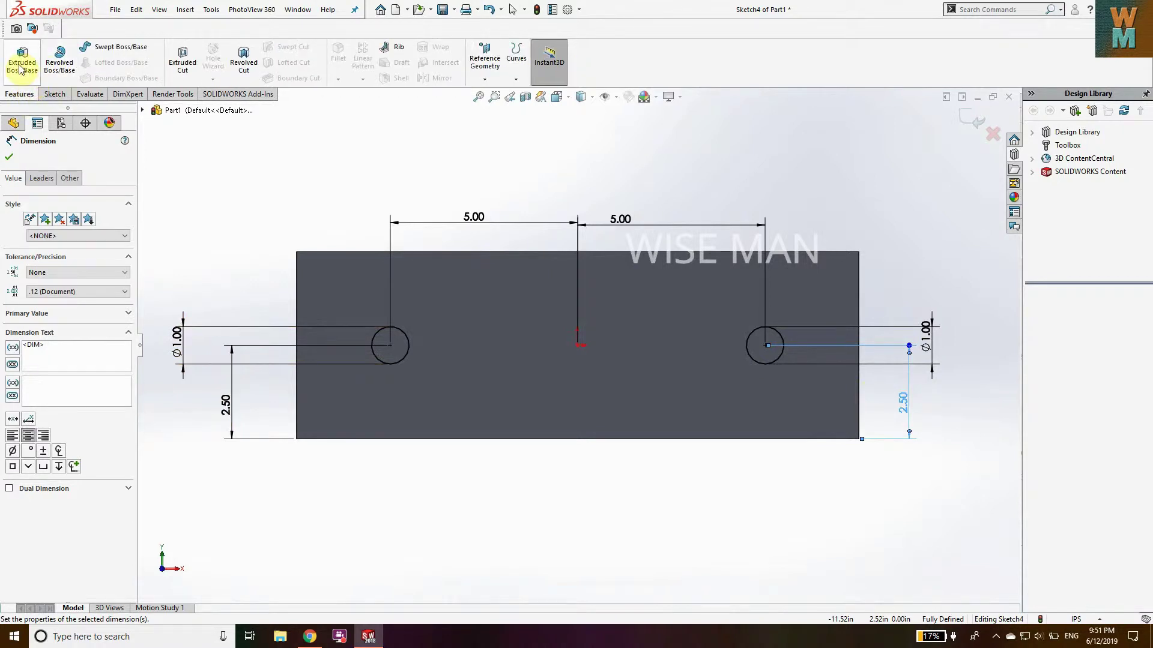
pyautogui.click(21, 64)
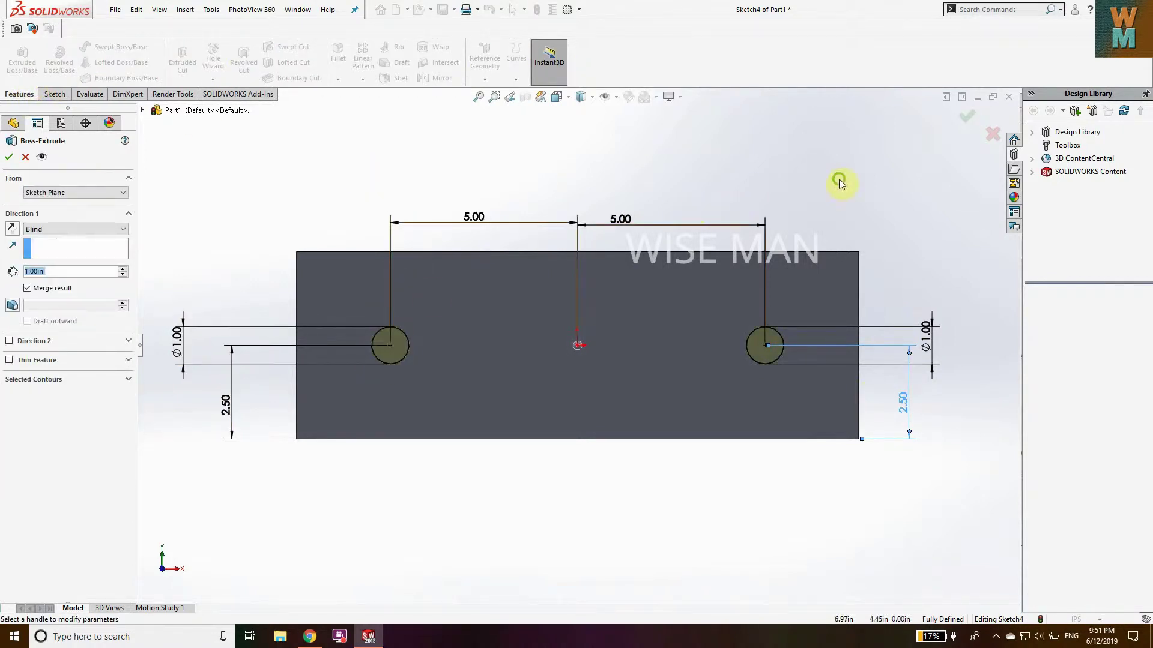
pyautogui.doubleClick(47, 271)
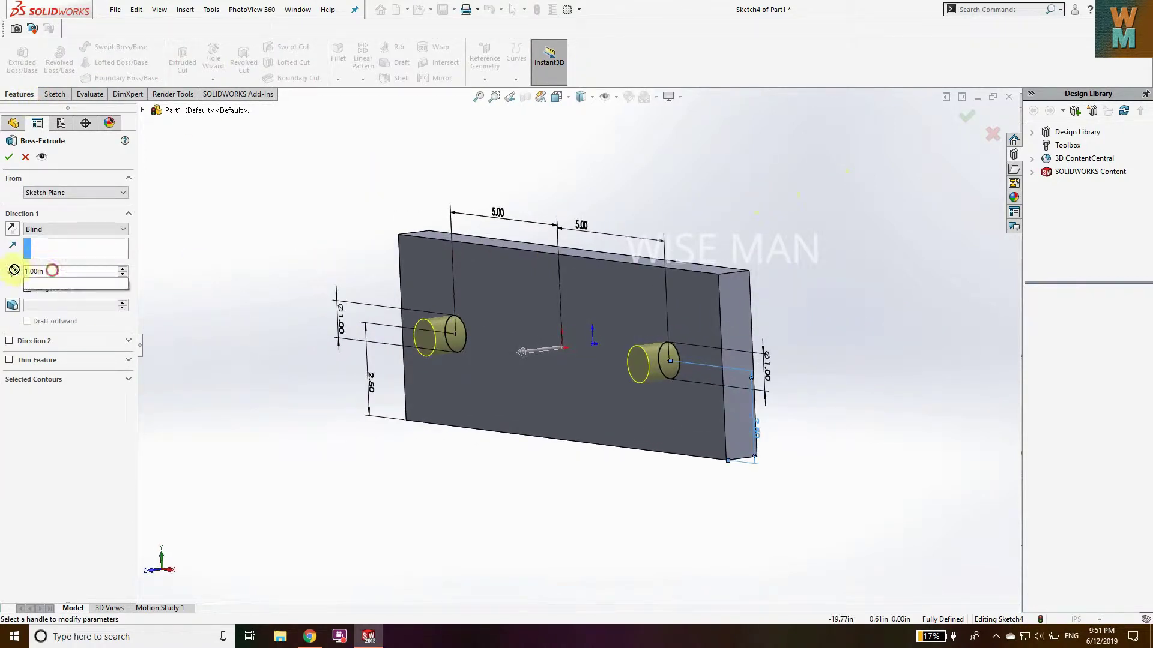
pyautogui.write('4')
pyautogui.press('Return')
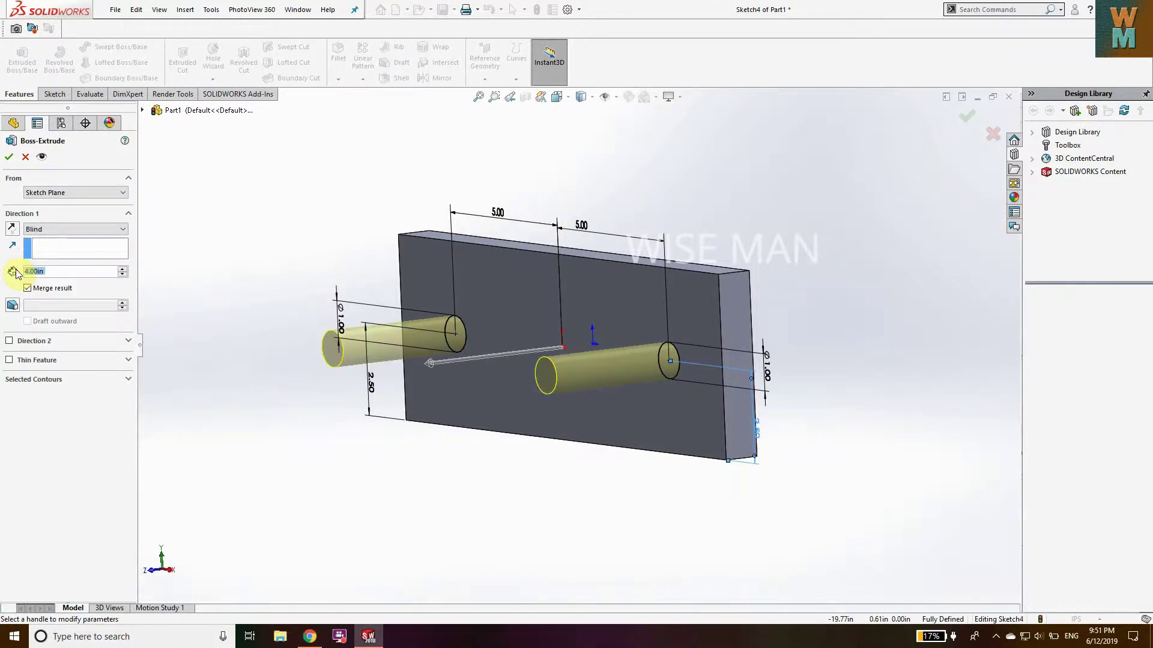
pyautogui.click(8, 157)
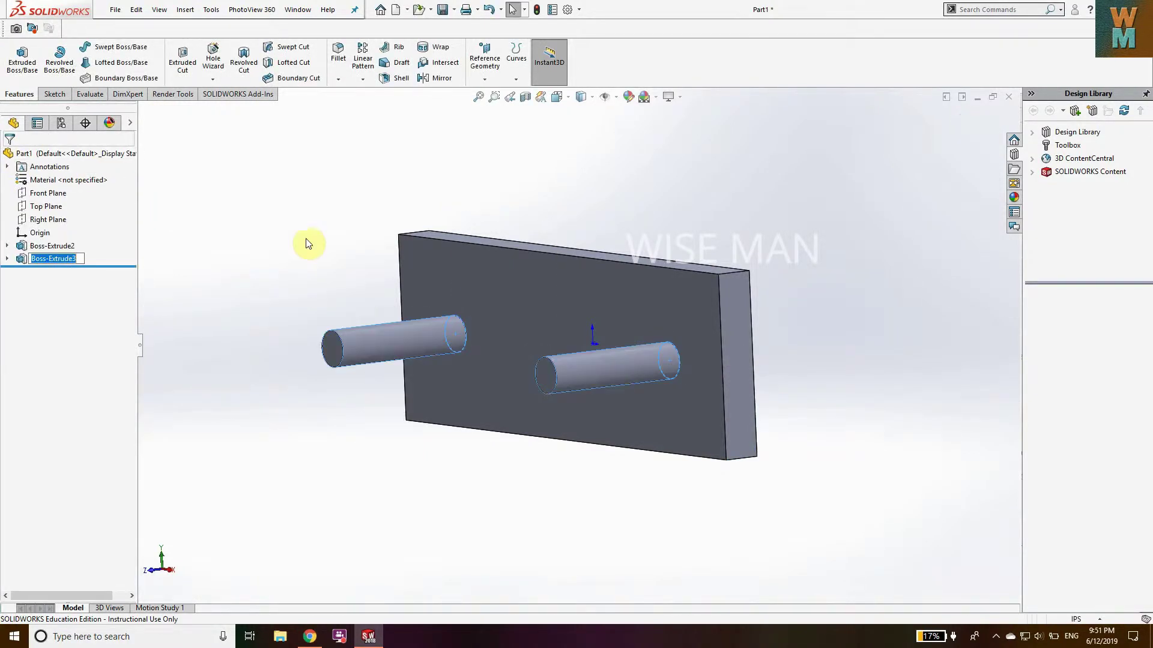
# Save the part as "frame" in the belt pulley folder.
pyautogui.click(762, 197)
pyautogui.hotkey('ctrl', '7')
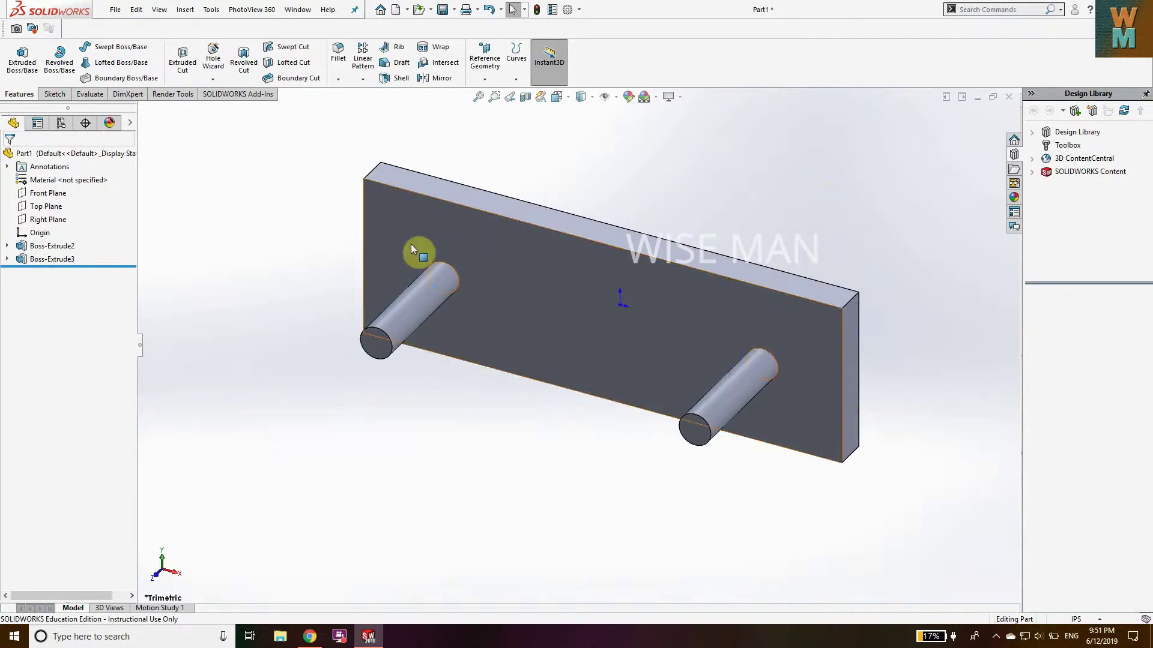
pyautogui.hotkey('ctrl', 's')
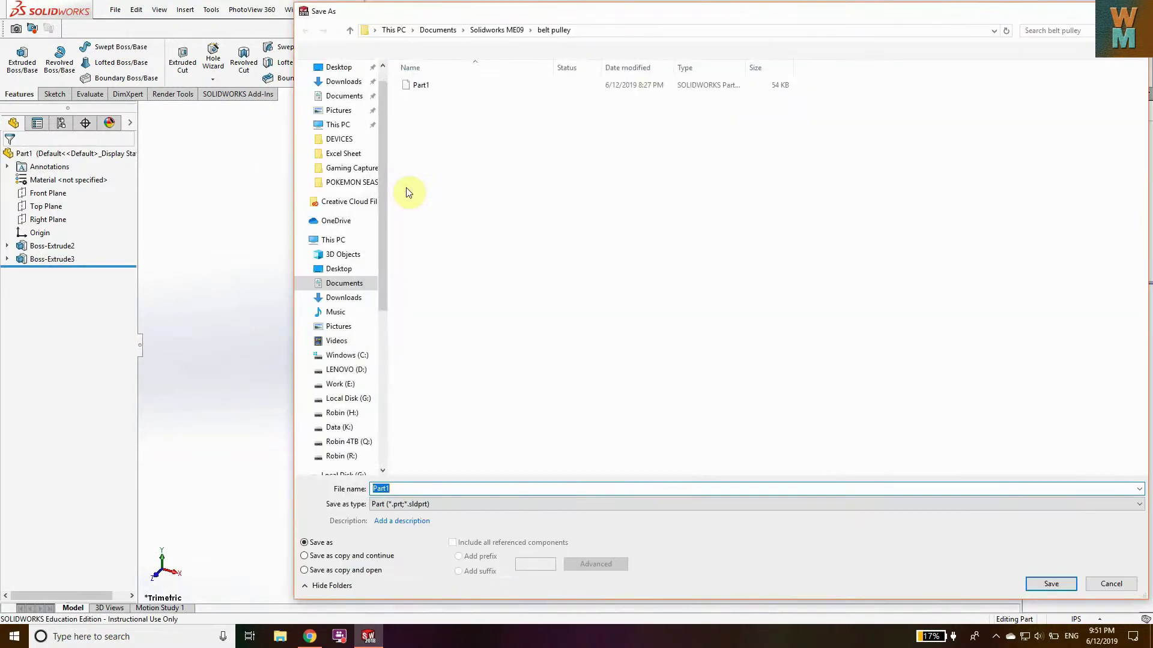
pyautogui.write('frame')
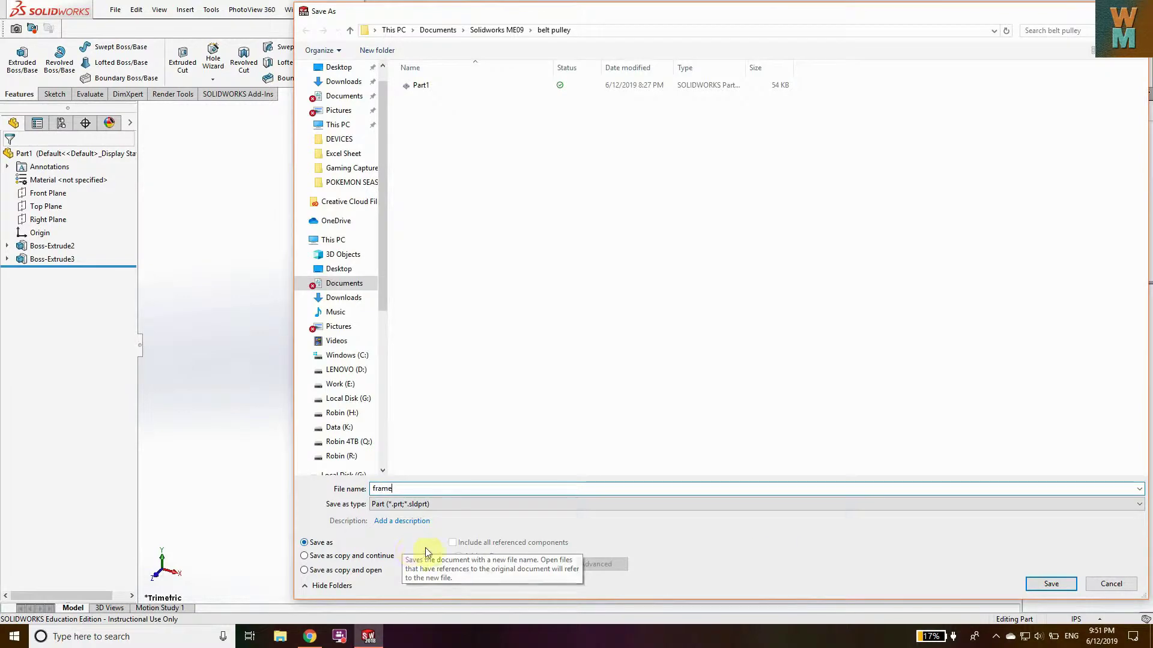
pyautogui.click(1051, 583)
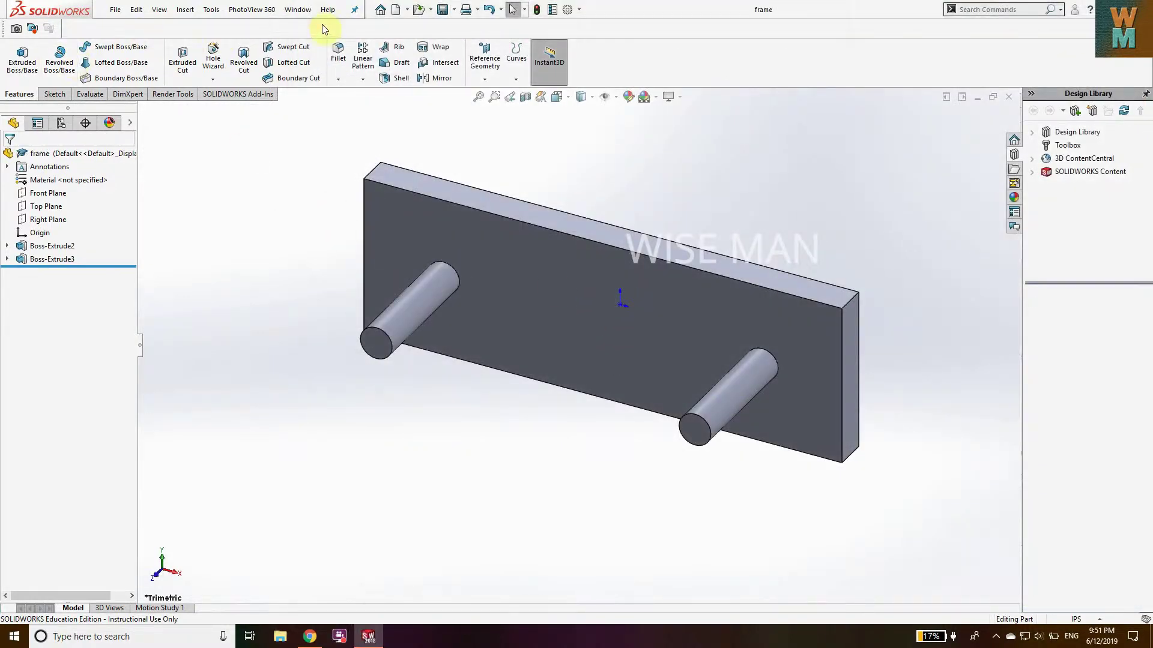
# Create a new assembly and place the frame part at its origin.
pyautogui.click(114, 12)
pyautogui.click(128, 30)
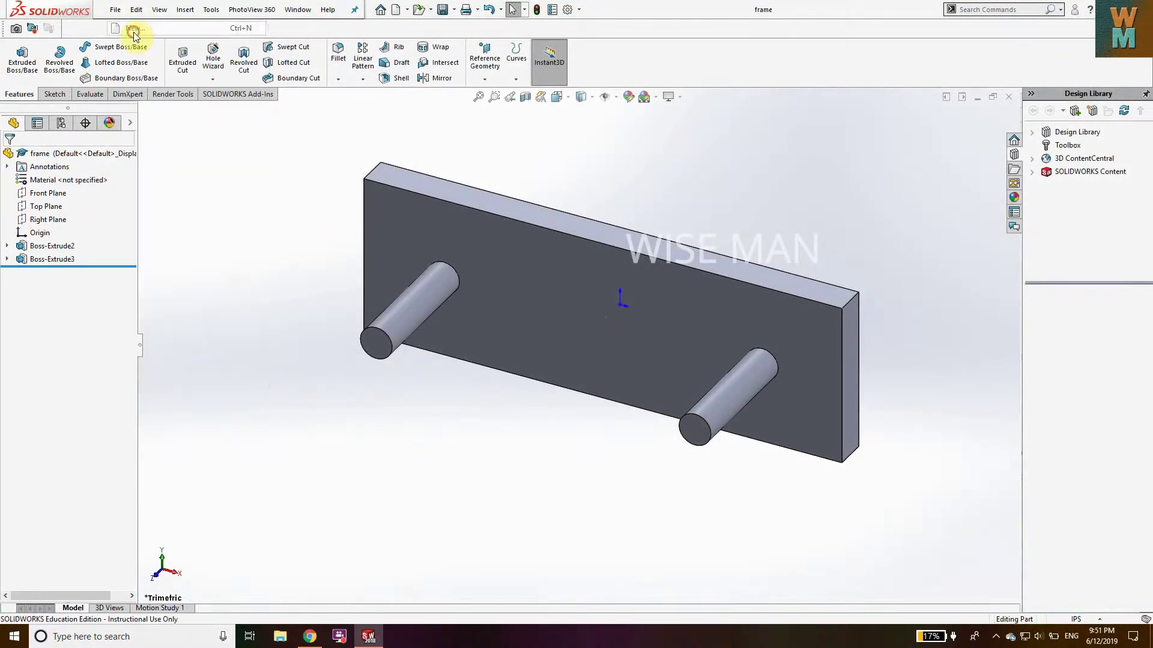
pyautogui.click(286, 228)
pyautogui.click(480, 466)
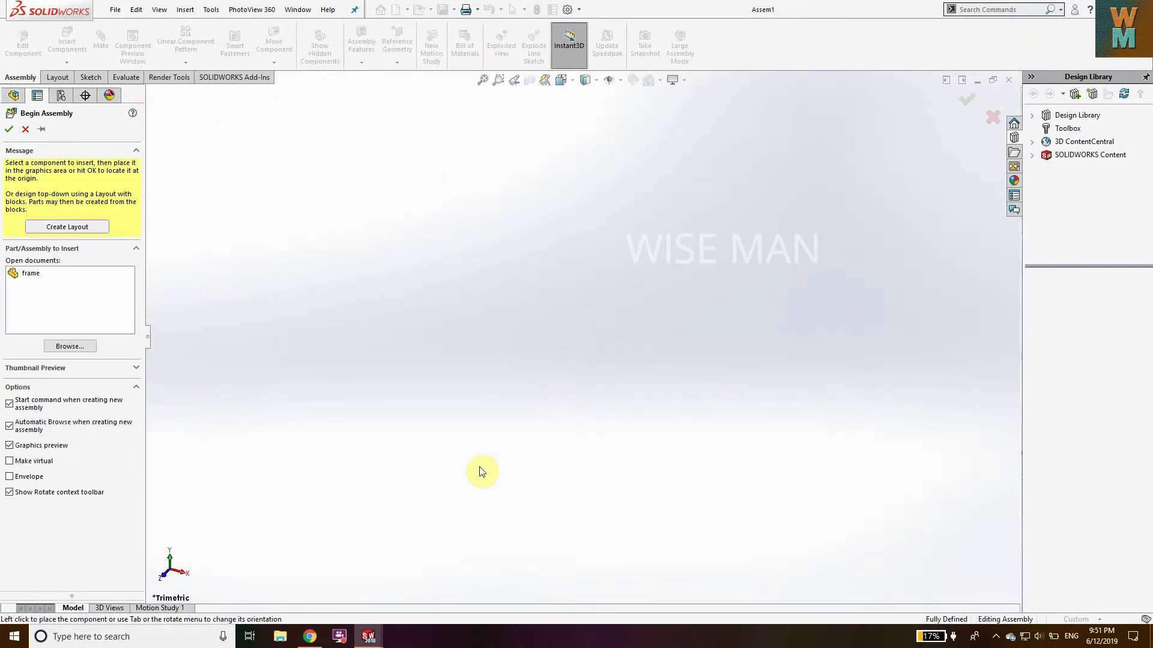
pyautogui.click(32, 274)
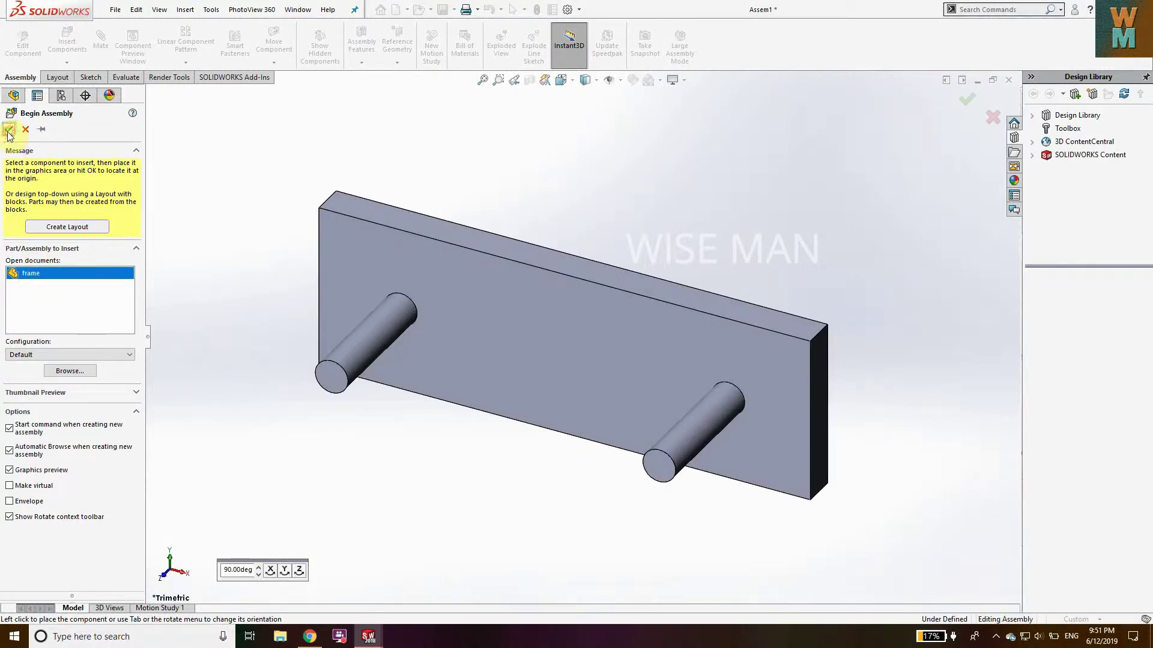
pyautogui.click(9, 130)
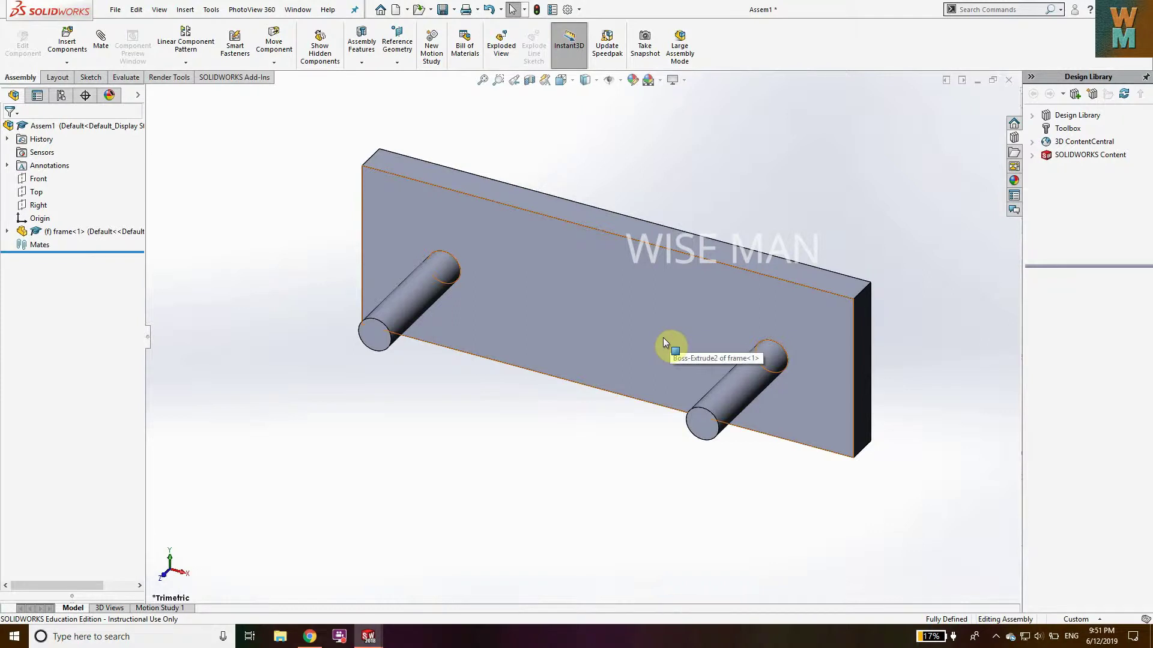
# Add in the Toolbox library and set the assembly's unit system to IPS.
pyautogui.click(1075, 128)
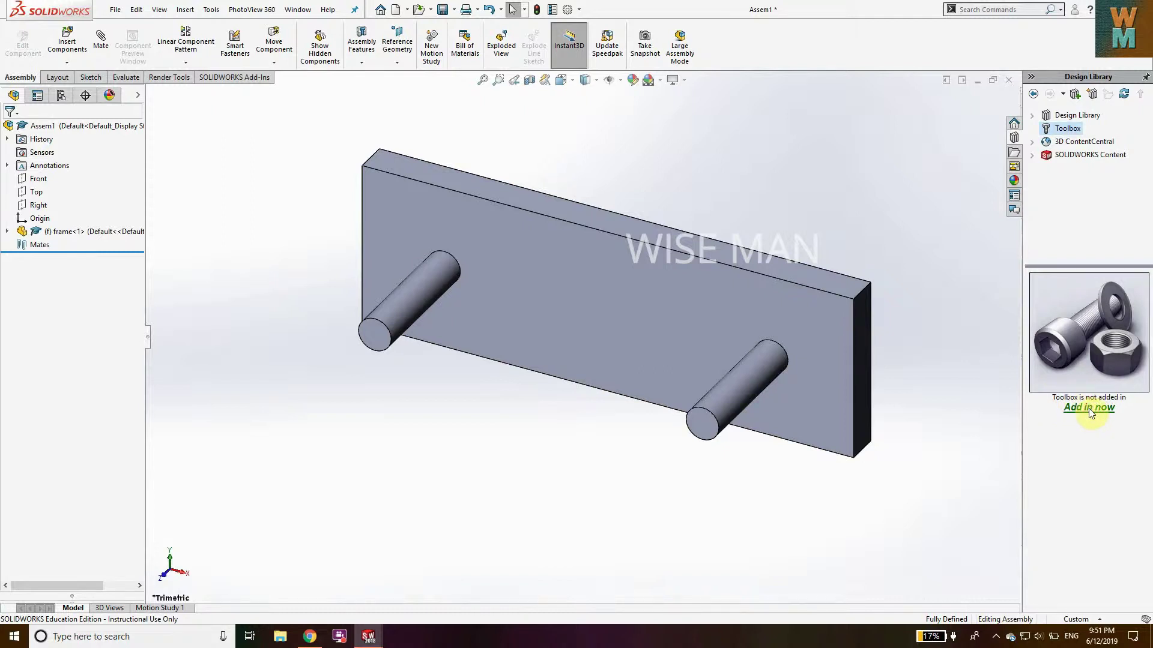
pyautogui.click(1089, 408)
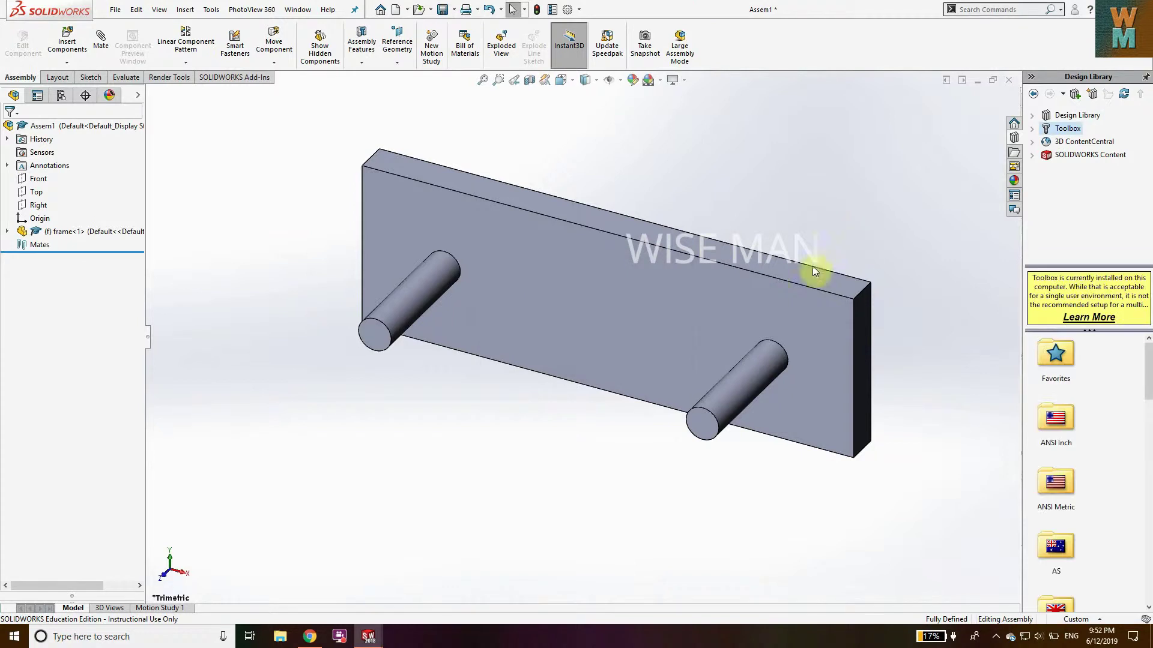
pyautogui.click(1075, 619)
pyautogui.click(1075, 568)
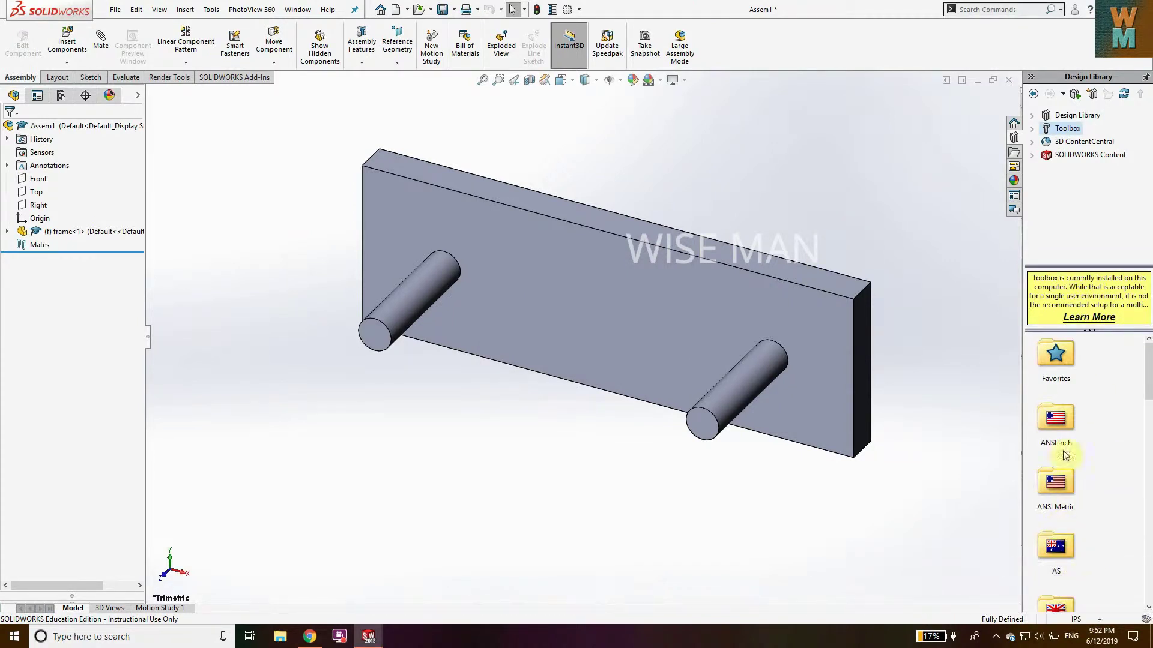
# Insert a Silent Larger Sprocket from the ANSI Inch power transmission chain sprockets near the free end of the plate's left pin.
pyautogui.click(1057, 419)
pyautogui.doubleClick(1056, 420)
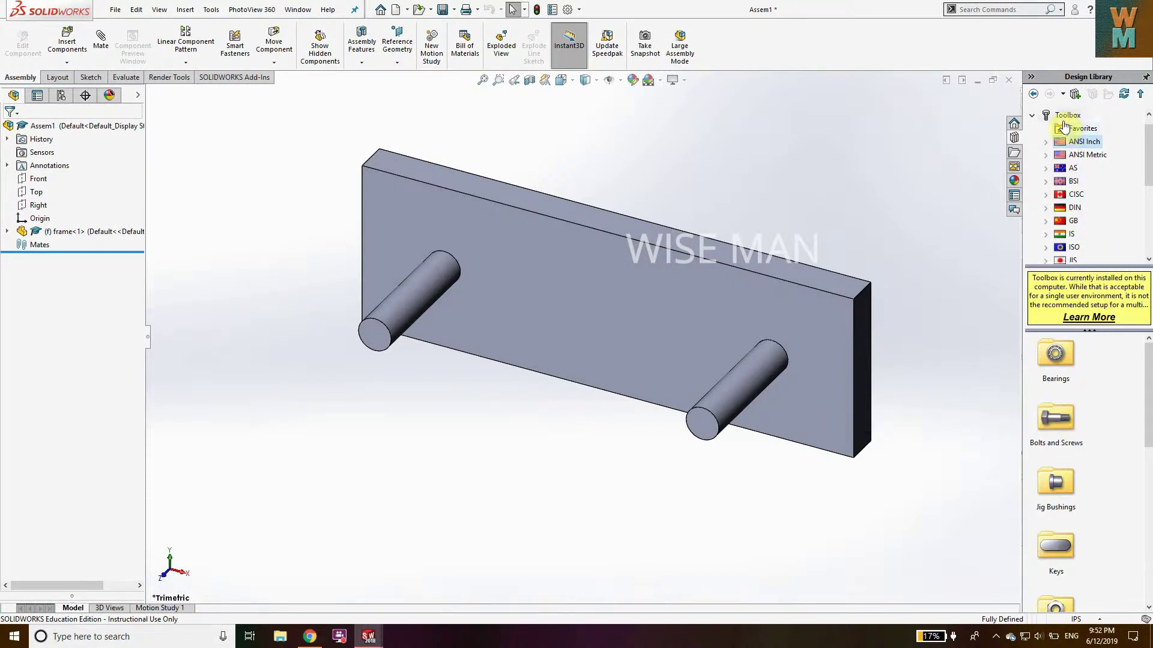
pyautogui.scroll(-5, 1096, 451)
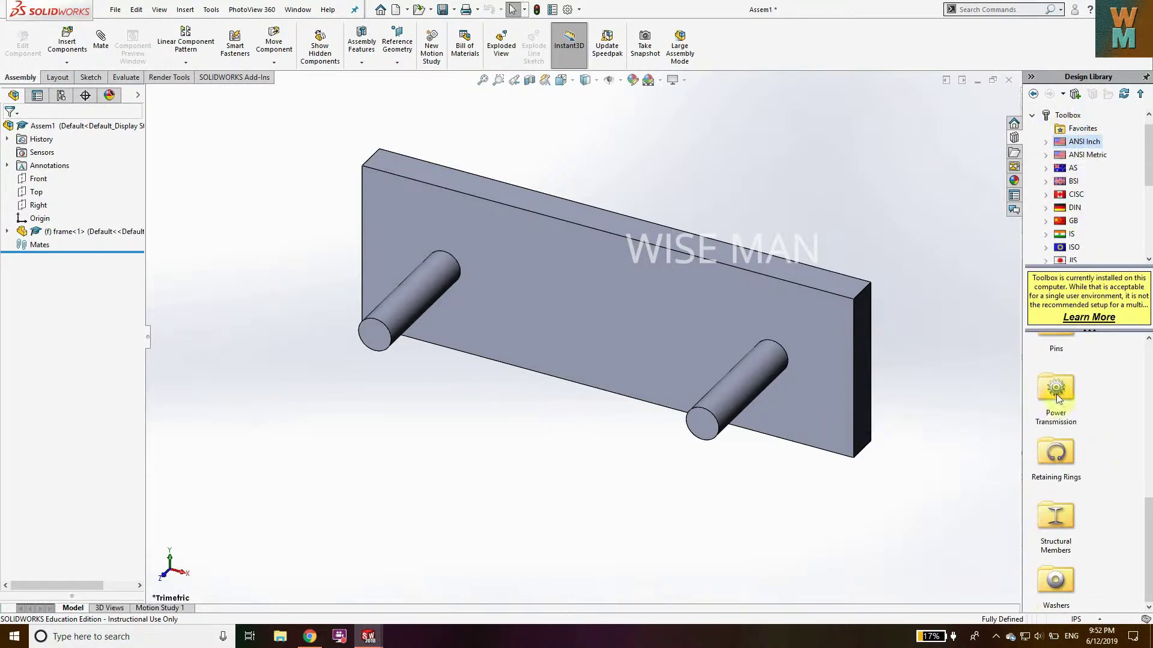
pyautogui.doubleClick(1056, 392)
pyautogui.doubleClick(1061, 357)
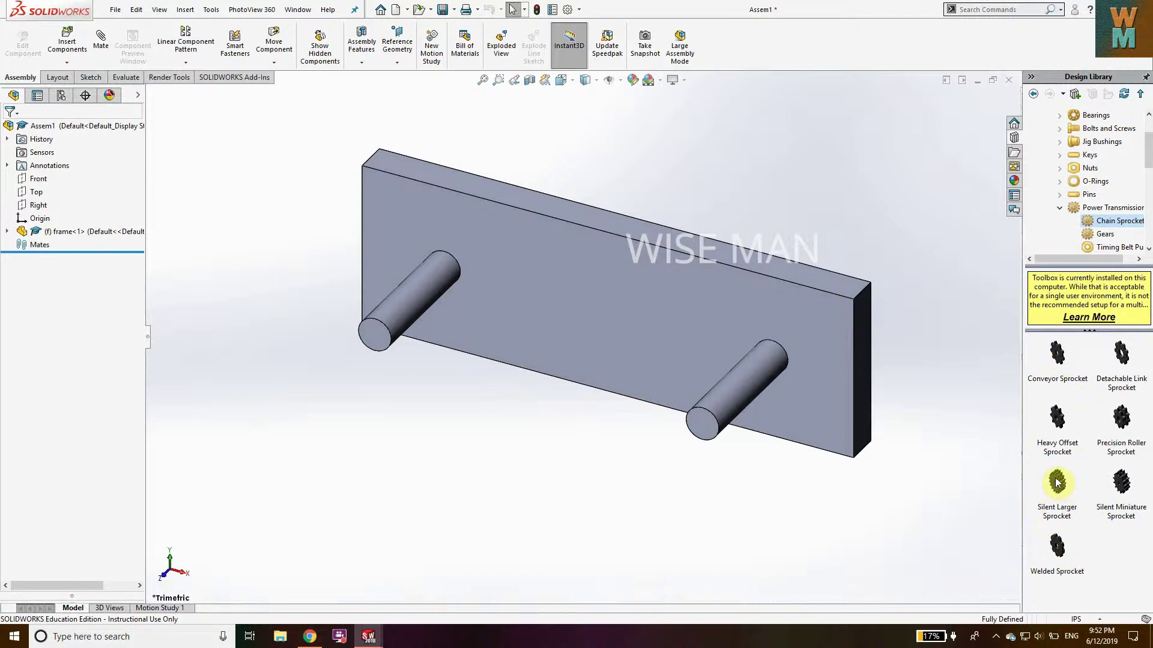
pyautogui.moveTo(1063, 481)
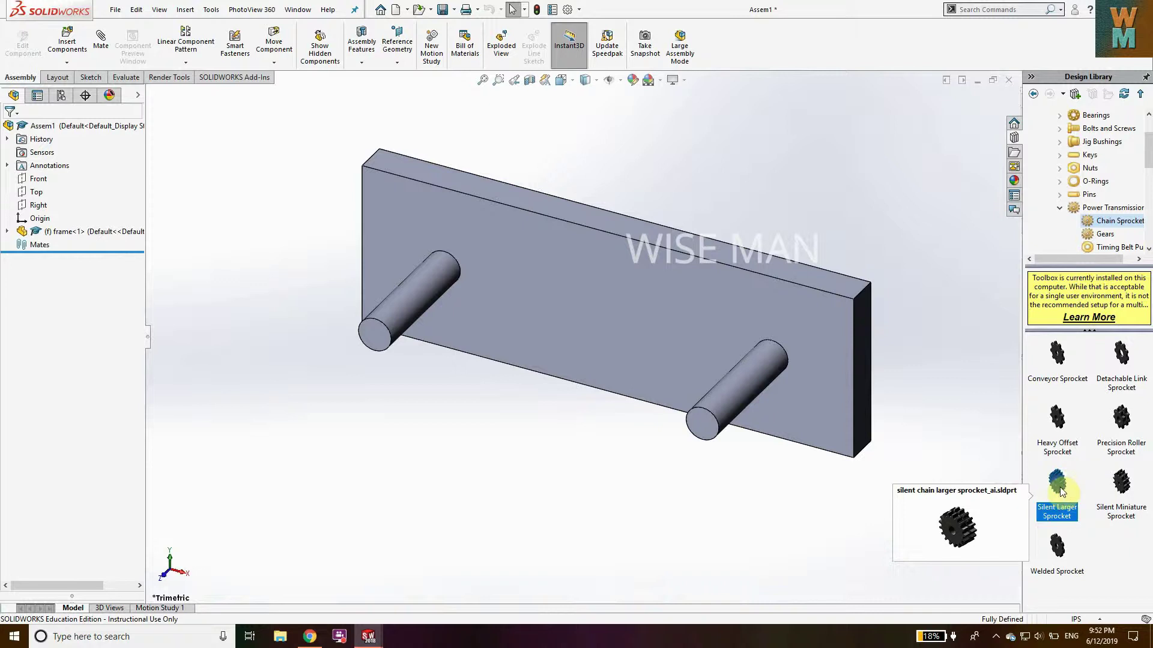
pyautogui.moveTo(1068, 494); pyautogui.dragTo(332, 375)
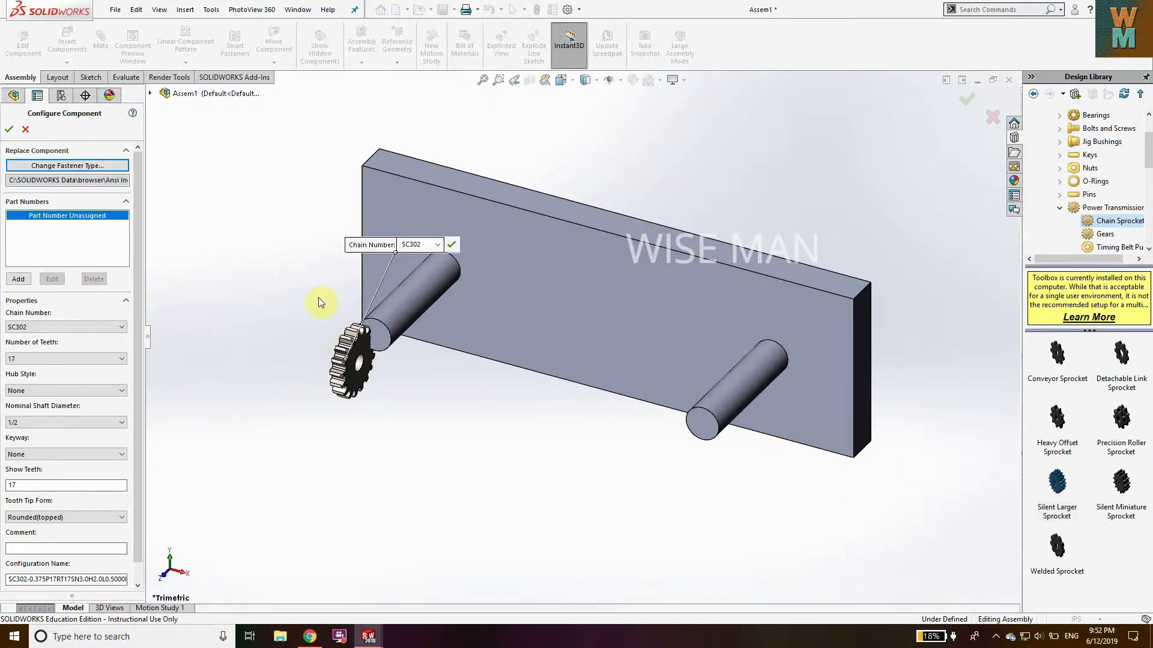
# Try chain numbers SC304, SC305, SC308, SC309 and SC310 on the sprocket and return it to SC302.
pyautogui.click(41, 326)
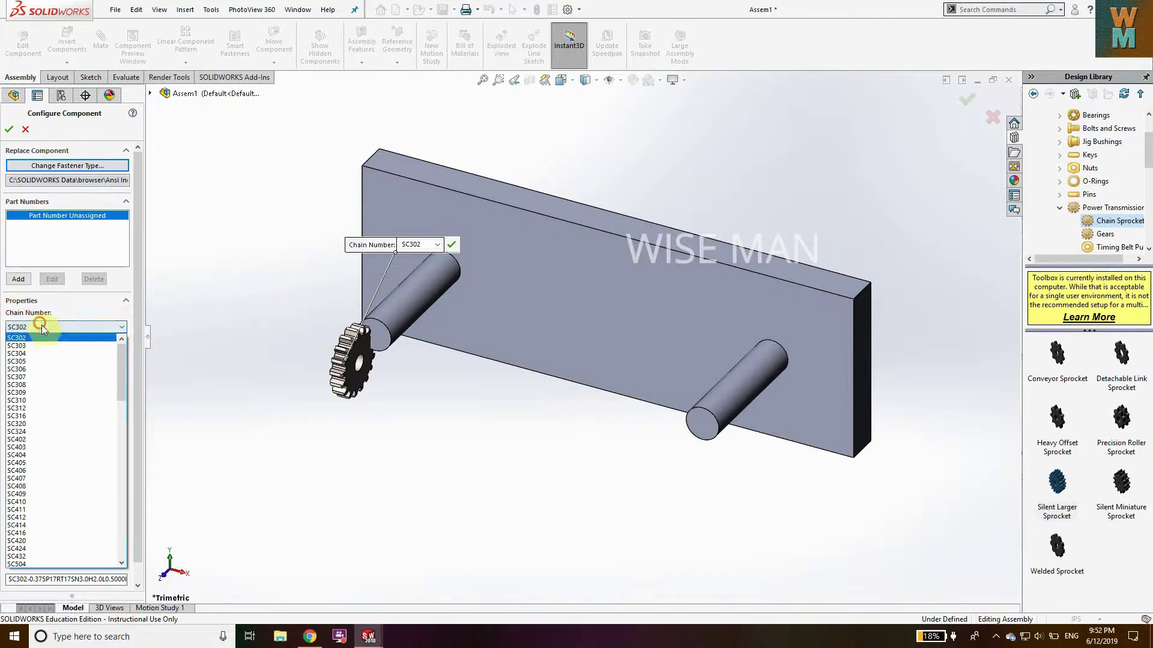
pyautogui.click(43, 347)
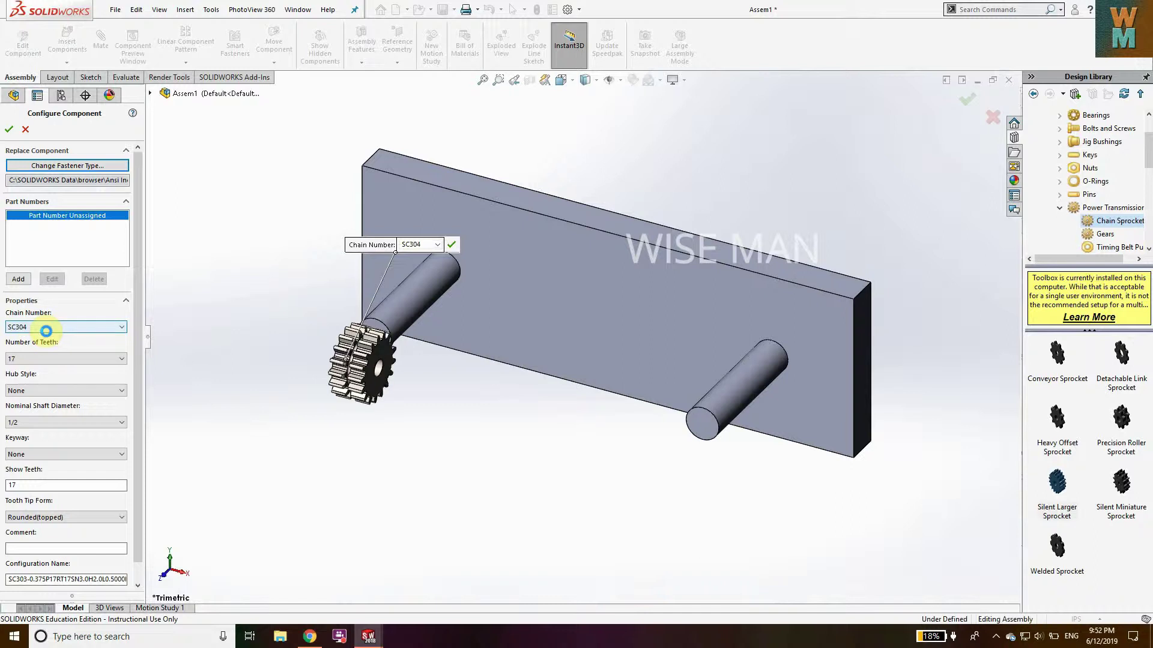
pyautogui.moveTo(329, 424); pyautogui.dragTo(351, 454, button='middle')
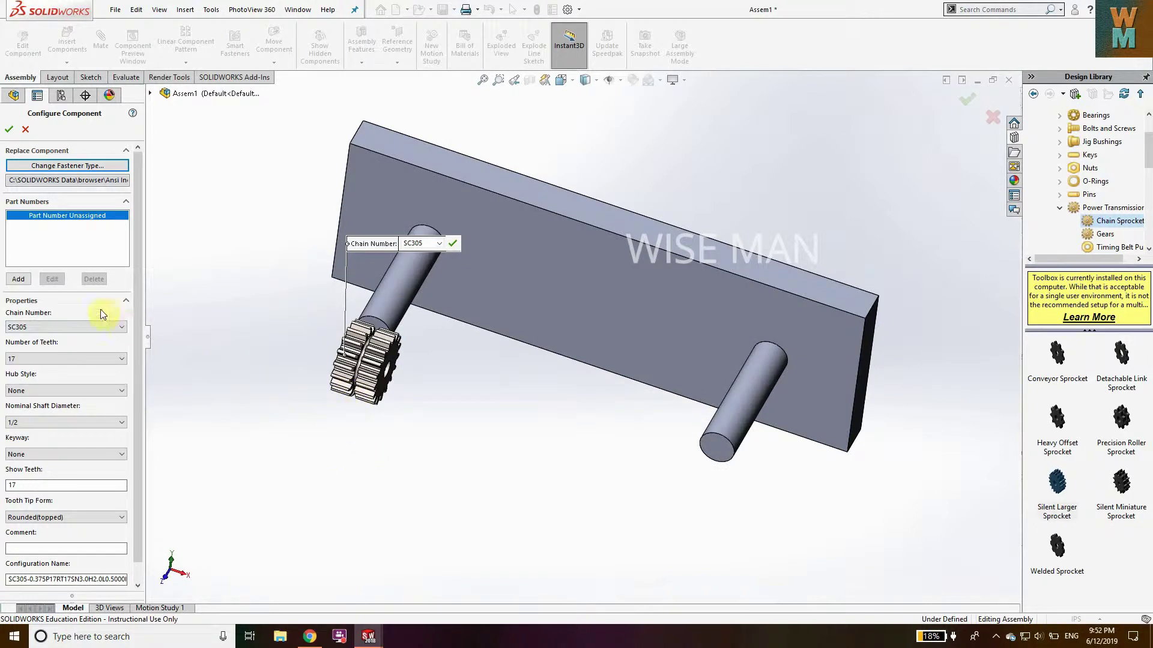
pyautogui.click(36, 326)
pyautogui.click(38, 352)
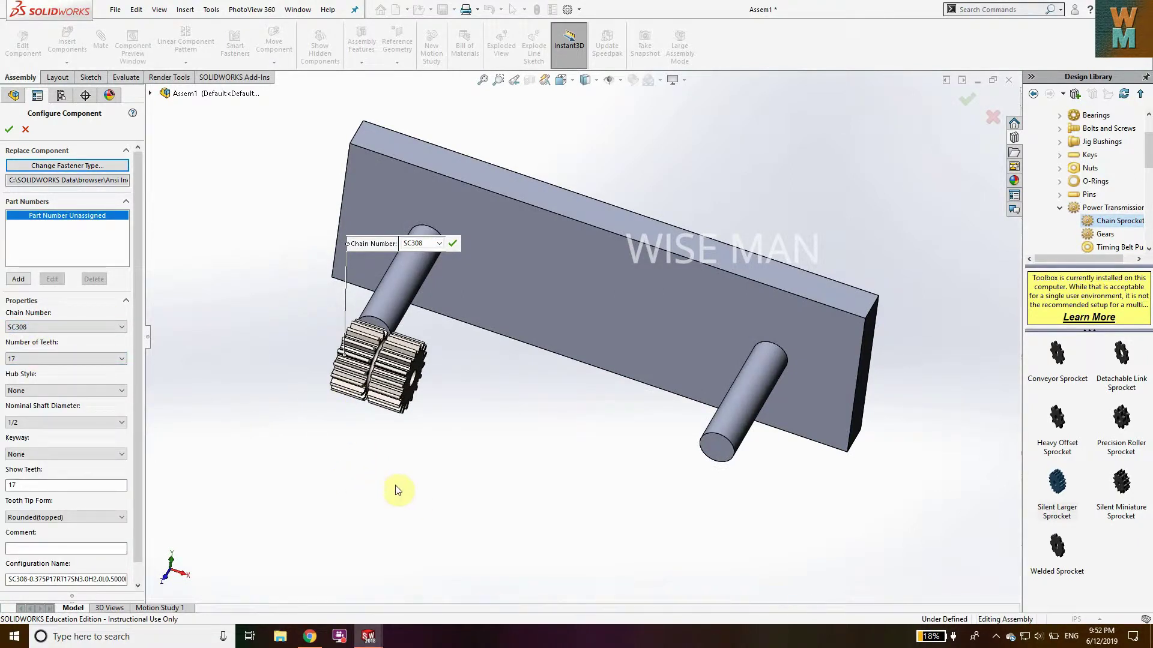
pyautogui.scroll(-1, 67, 325)
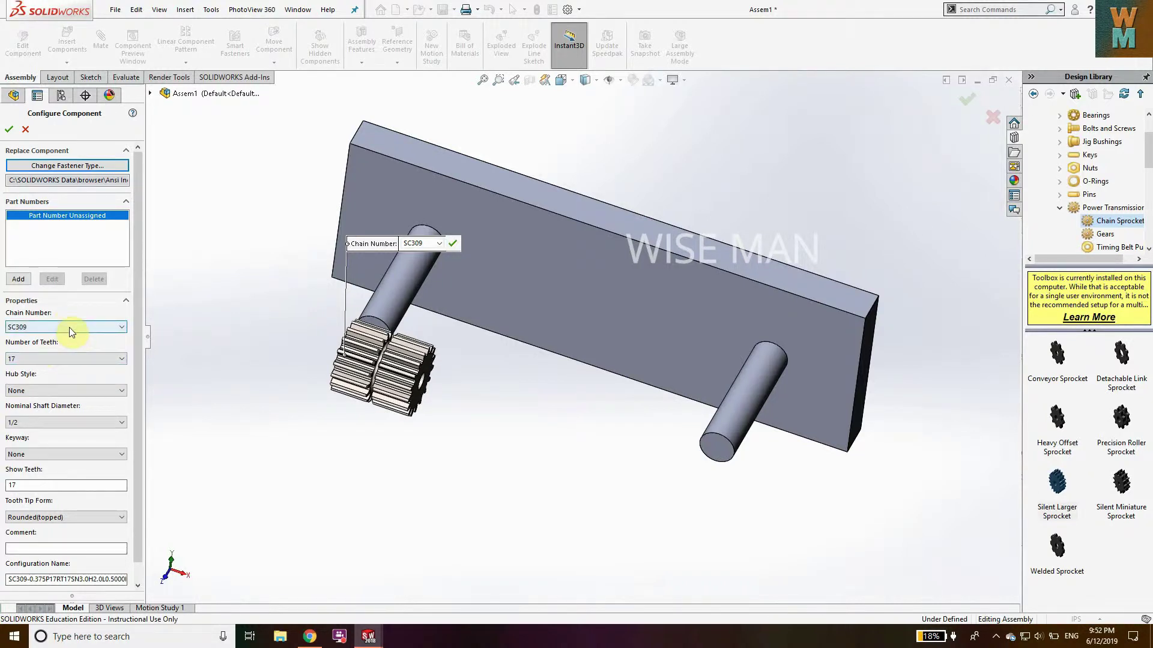
pyautogui.scroll(-1, 69, 326)
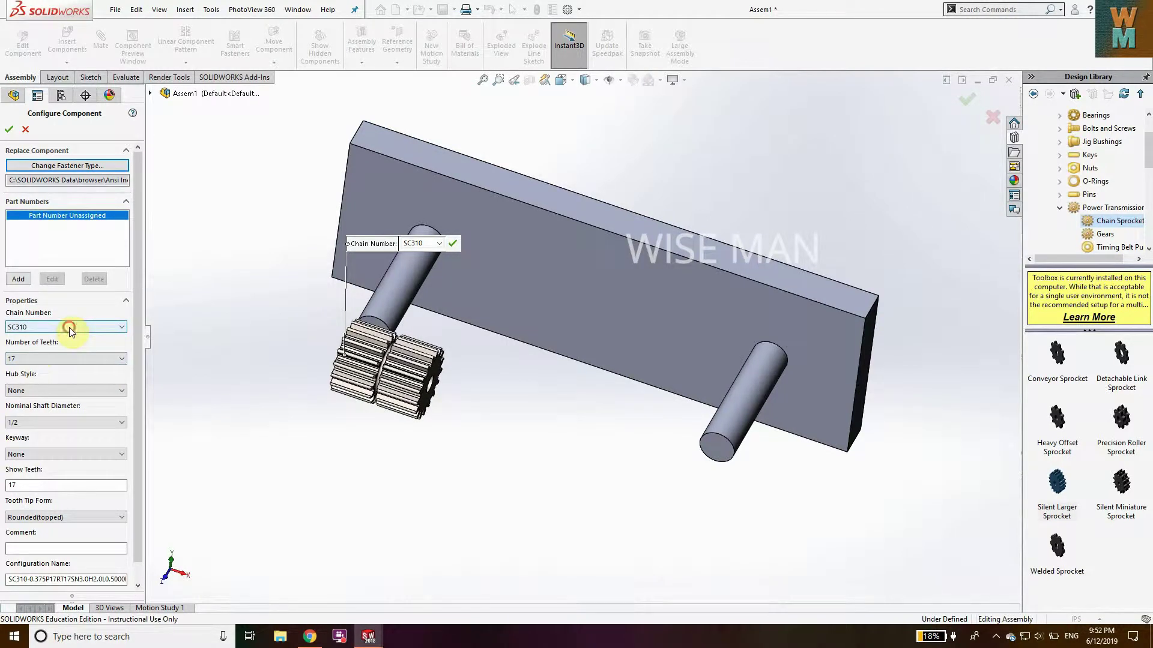
pyautogui.click(69, 326)
pyautogui.scroll(3, 71, 365)
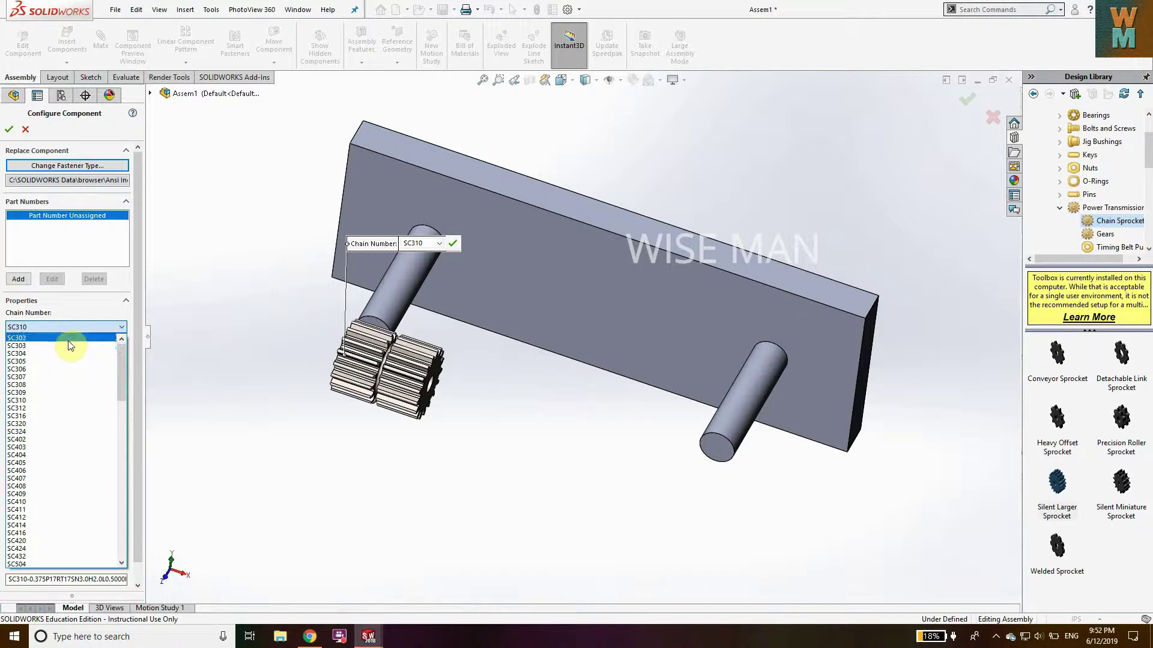
pyautogui.click(69, 341)
pyautogui.moveTo(466, 490); pyautogui.dragTo(437, 426, button='middle')
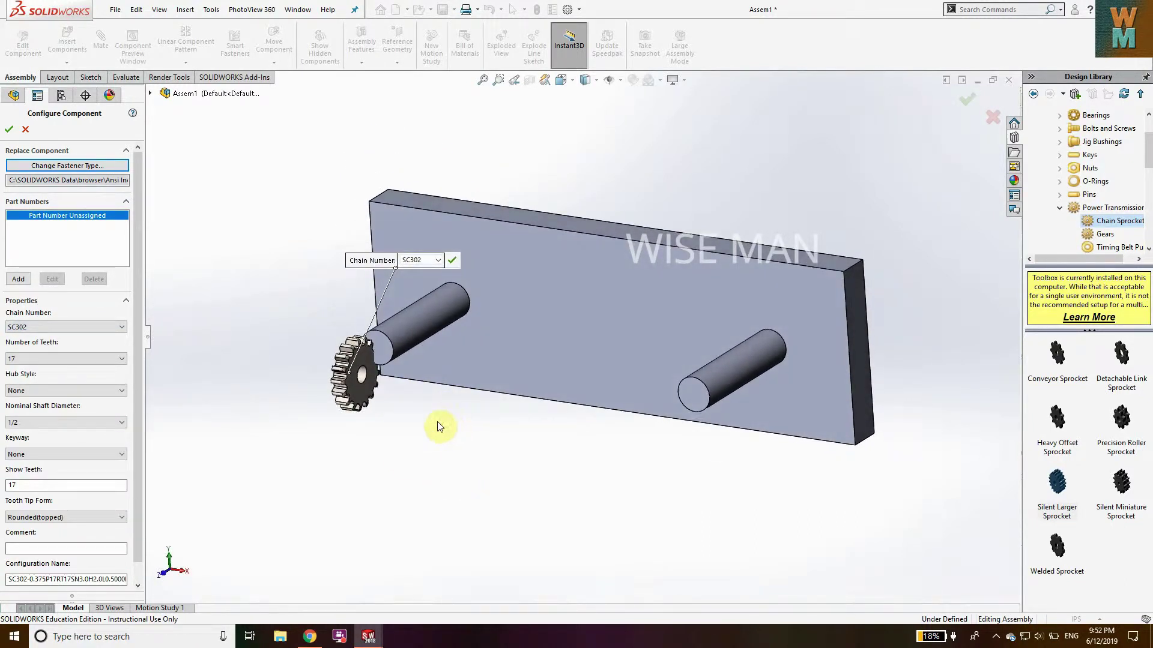